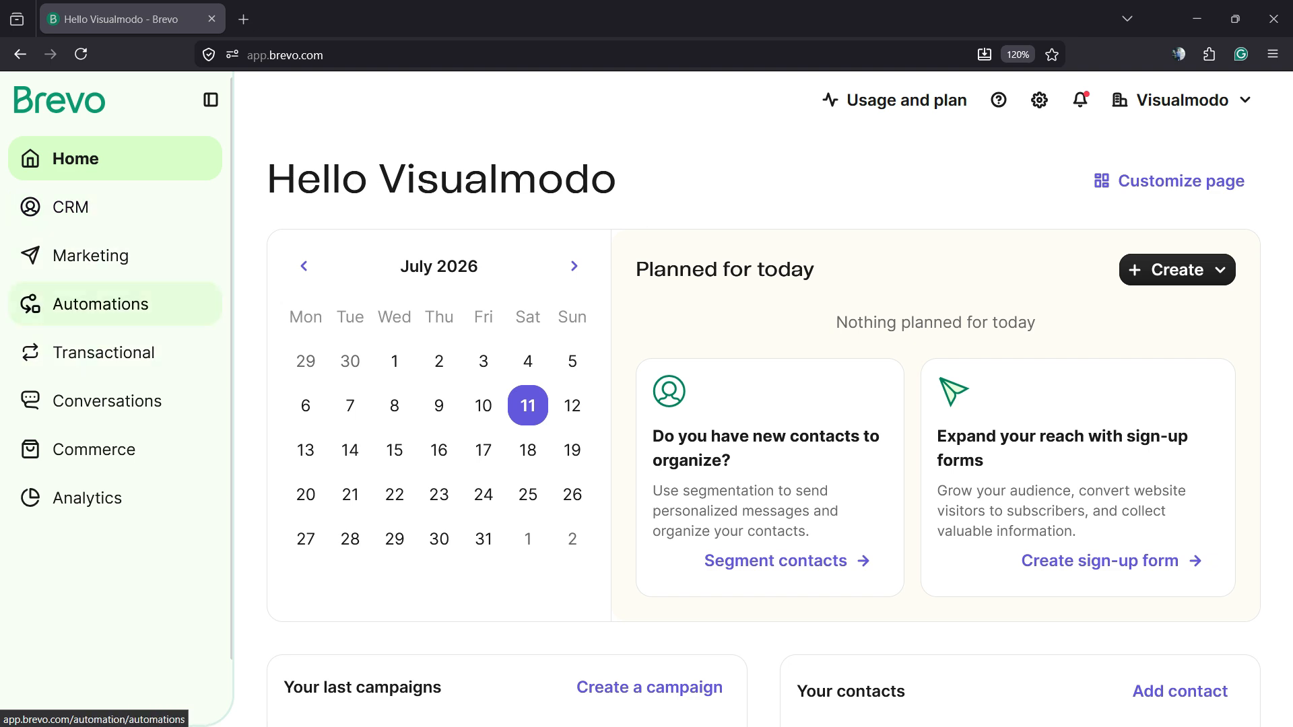
- Open the Marketing forms section and start creating a new sign-up form
left_click(90, 256)
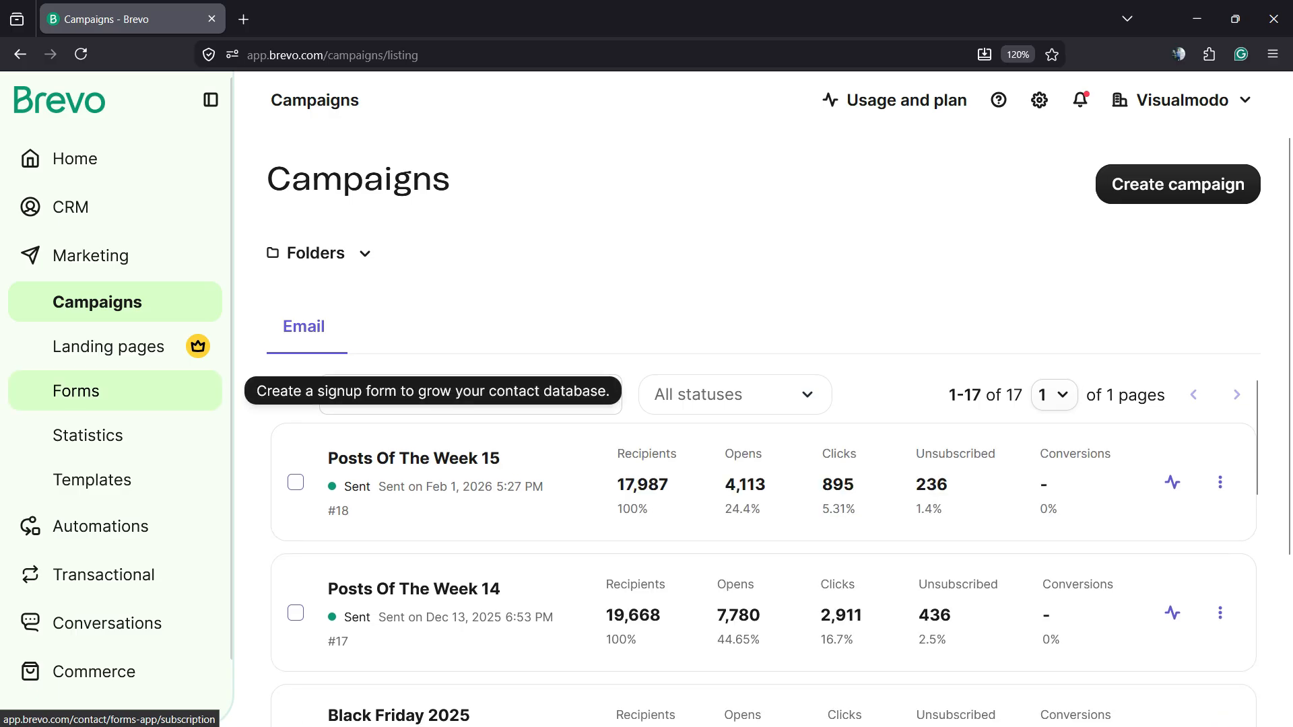
left_click(76, 391)
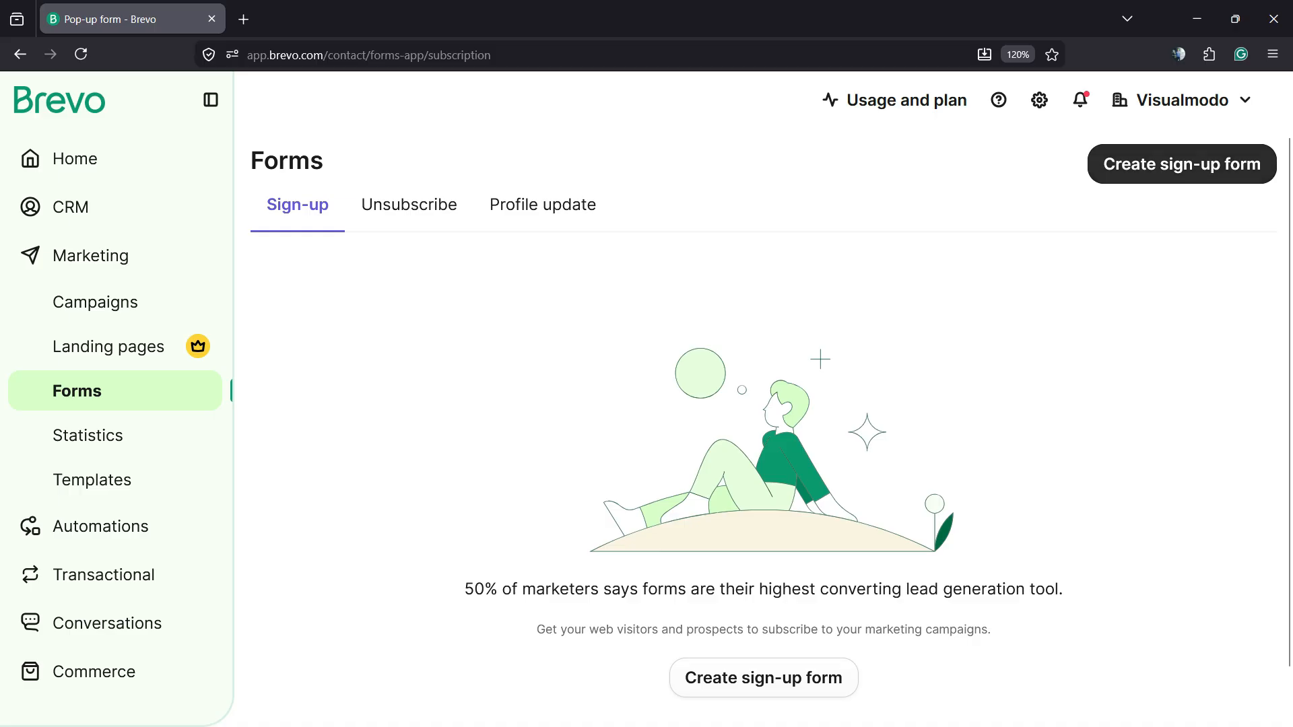
left_click(1169, 171)
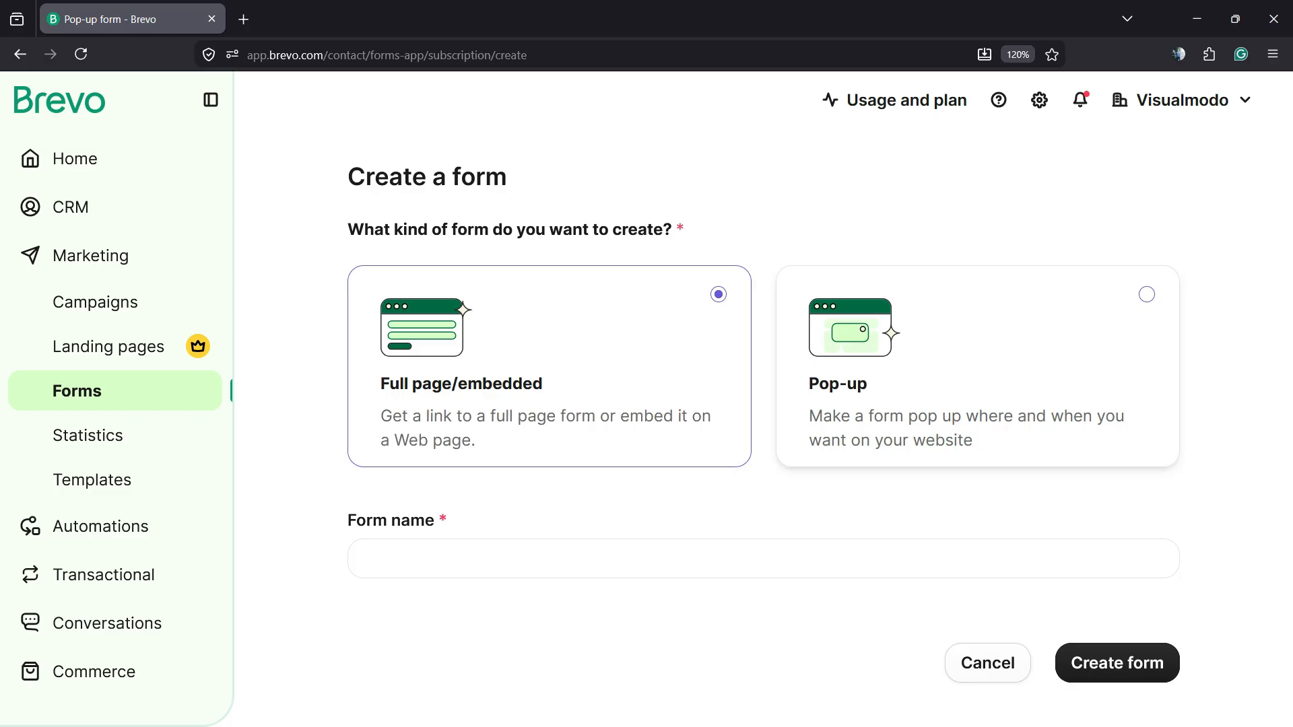
- Name the full page/embedded form Visualmodo and create it
left_click(369, 559)
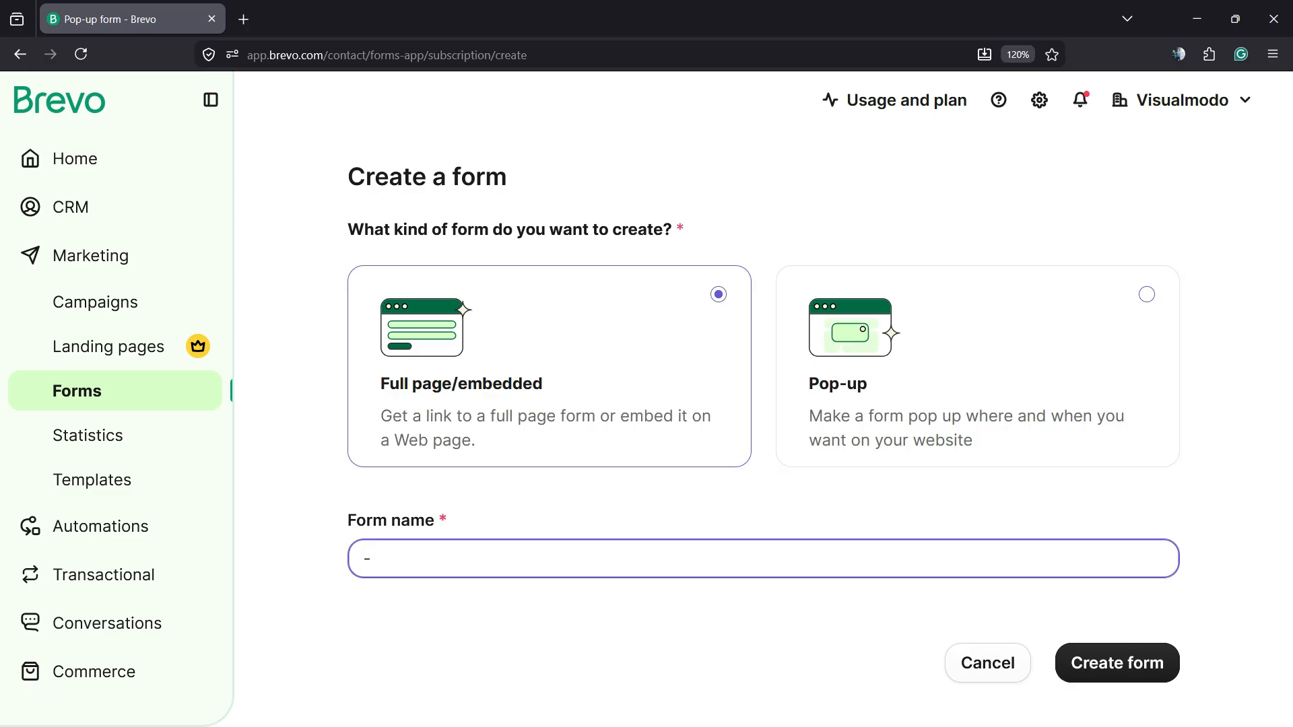
key("BackSpace")
type("Visualmodo")
left_click(763, 597)
left_click(1118, 663)
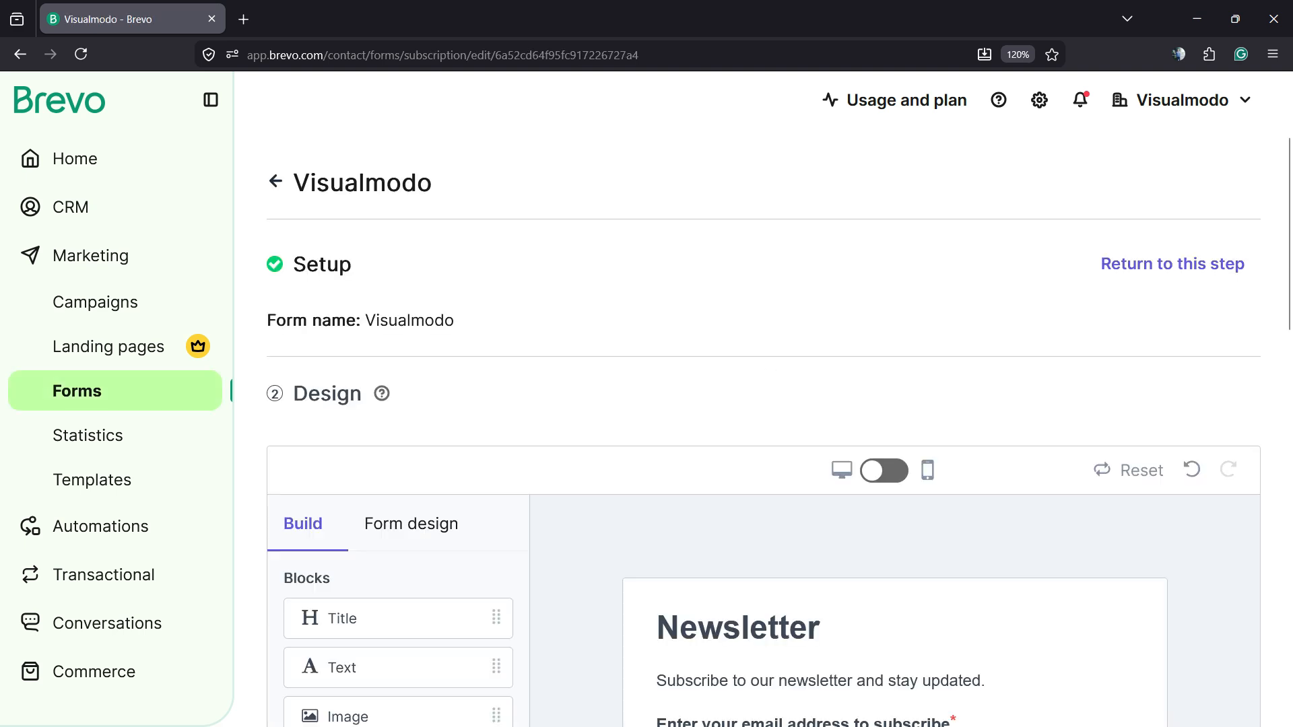
- Preview the form in mobile view, return to desktop view, and browse the available build blocks
scroll(889, 391, "down", 3)
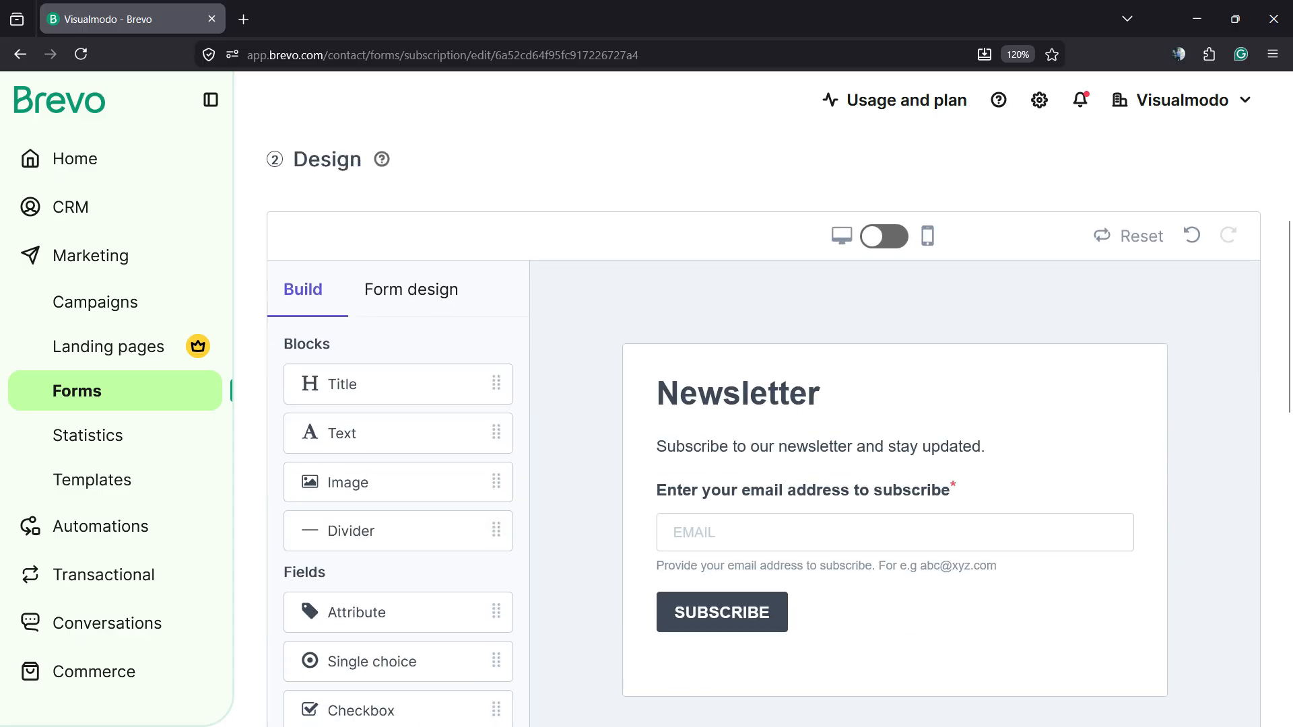
left_click(884, 236)
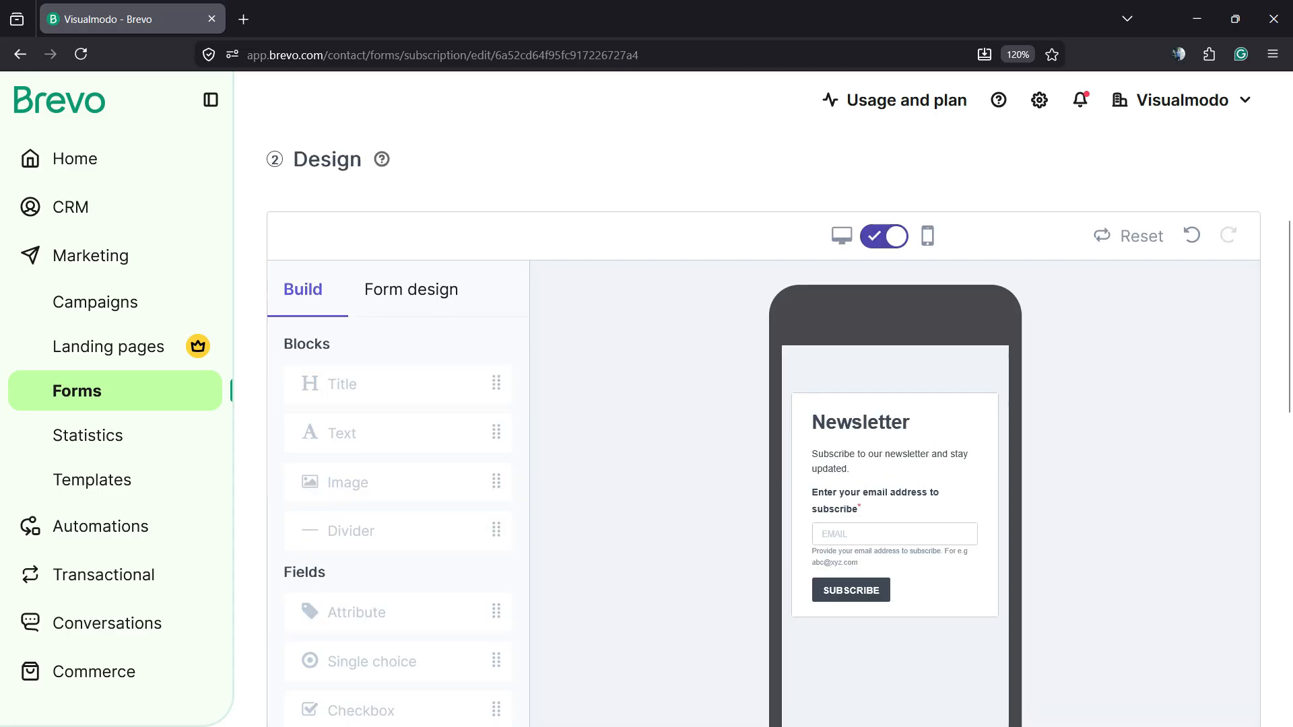
left_click(884, 236)
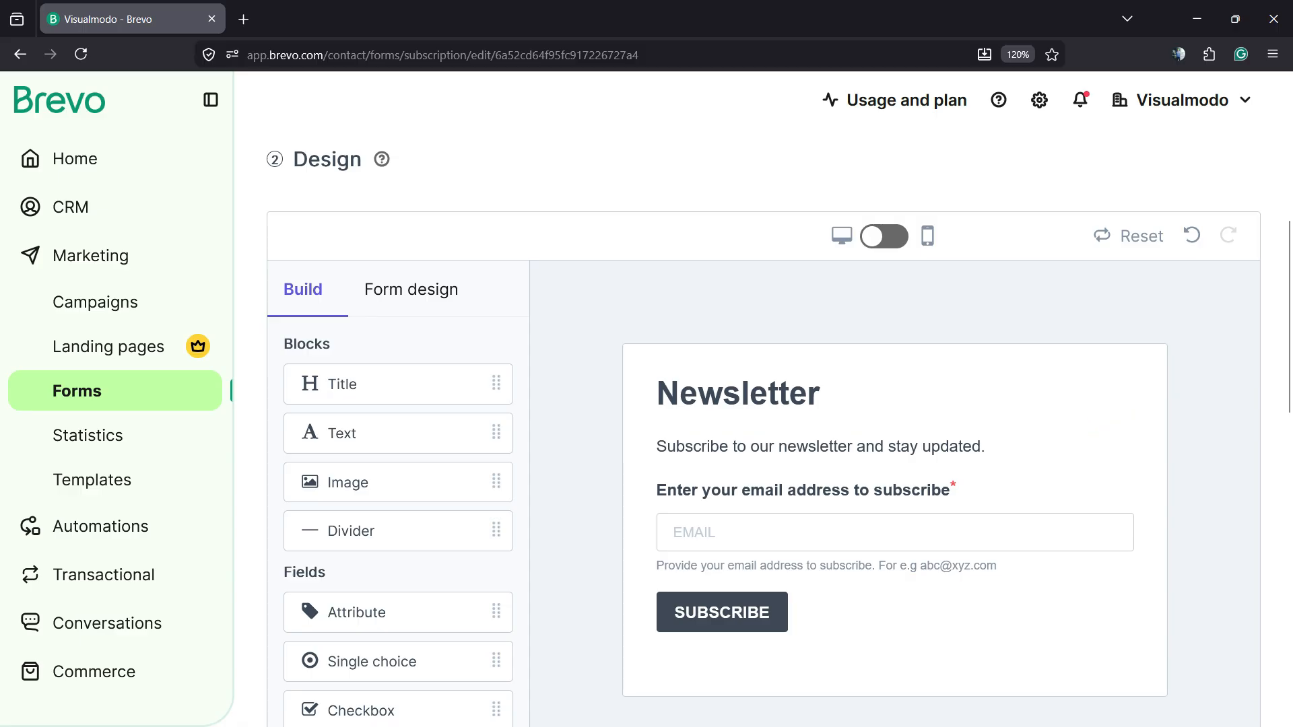
scroll(764, 429, "down", 3)
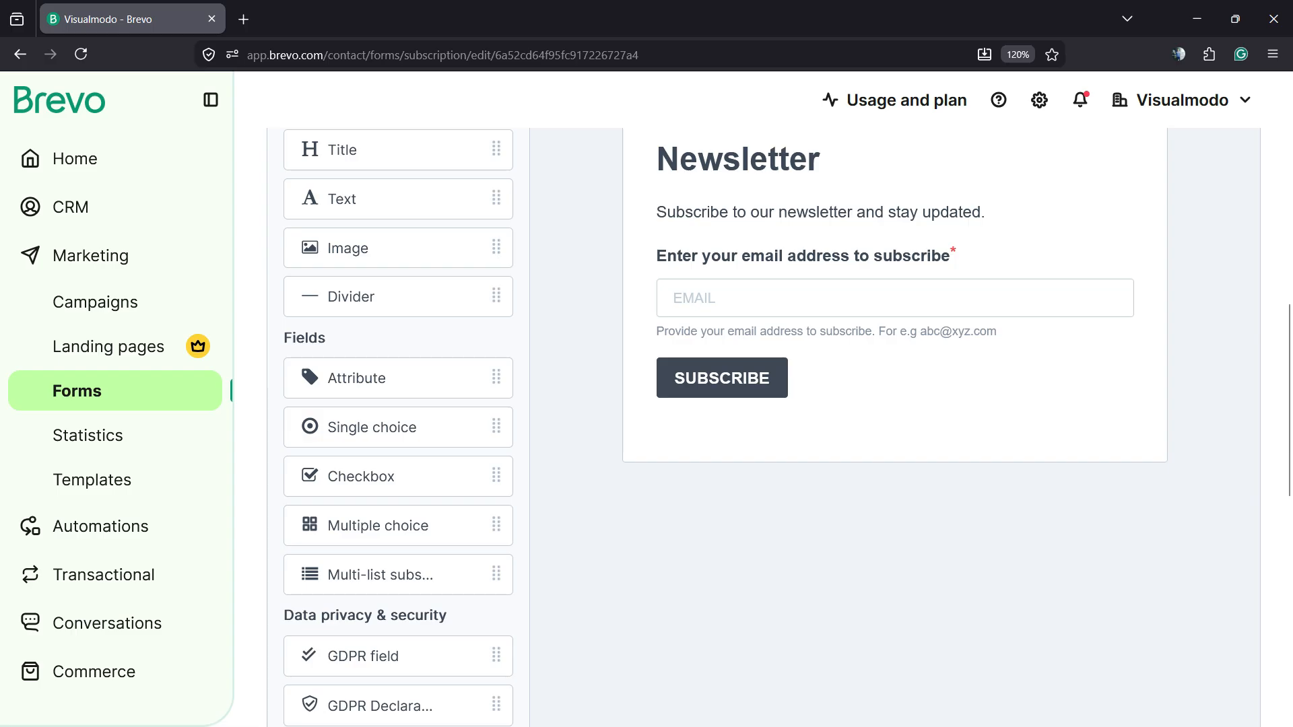
scroll(764, 421, "down", 3)
scroll(764, 424, "up", 6)
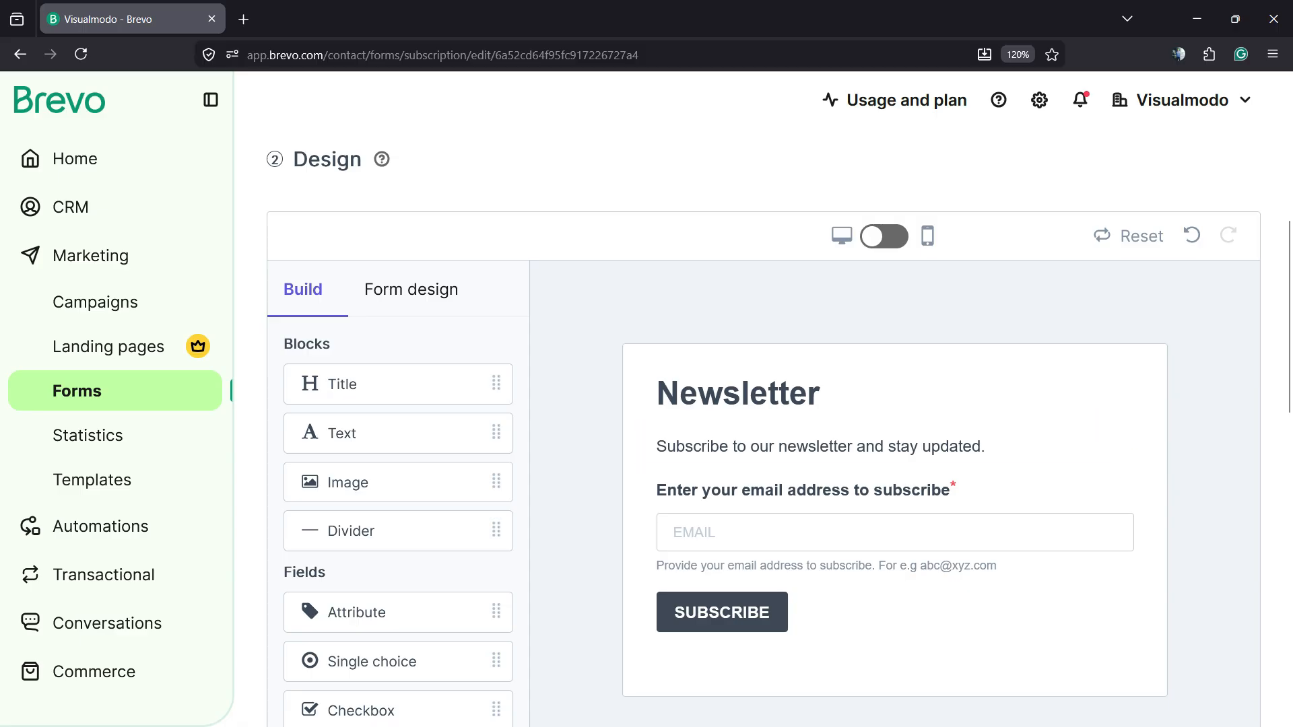
- Open the form design options and inspect the Background, Writing direction and Text sections
left_click(411, 289)
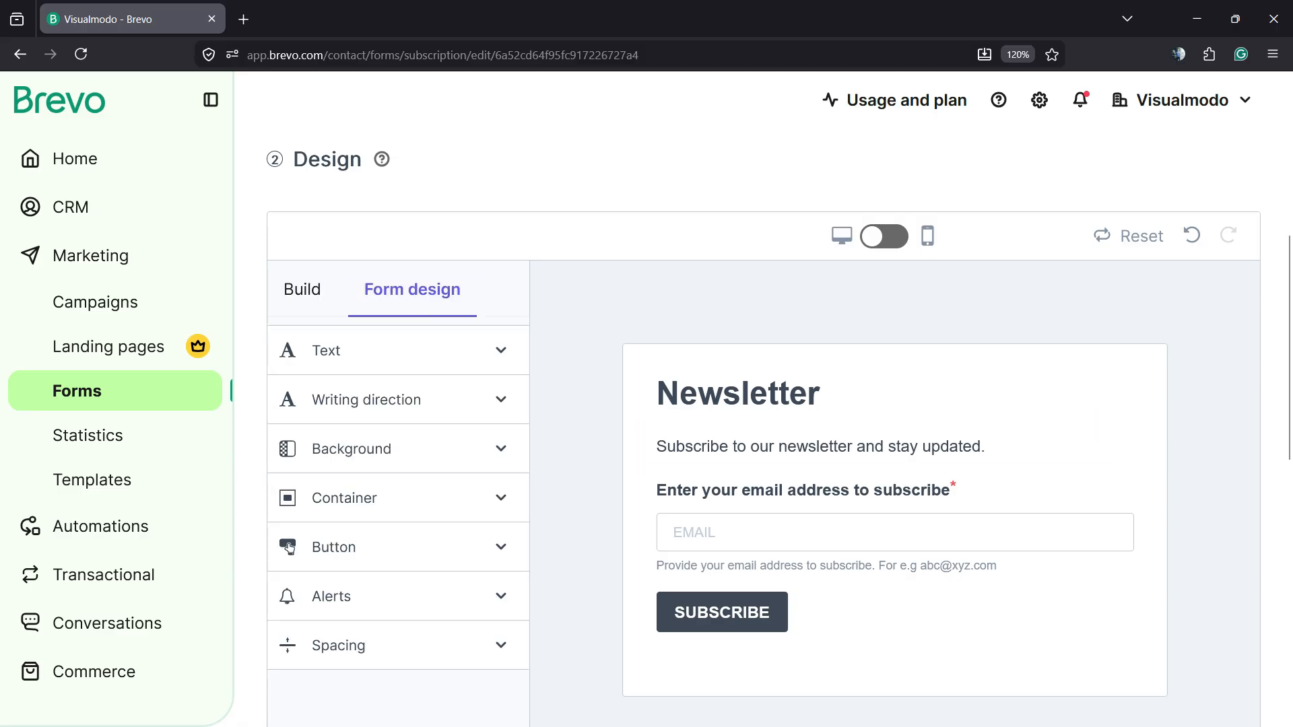
left_click(398, 449)
scroll(398, 450, "down", 5)
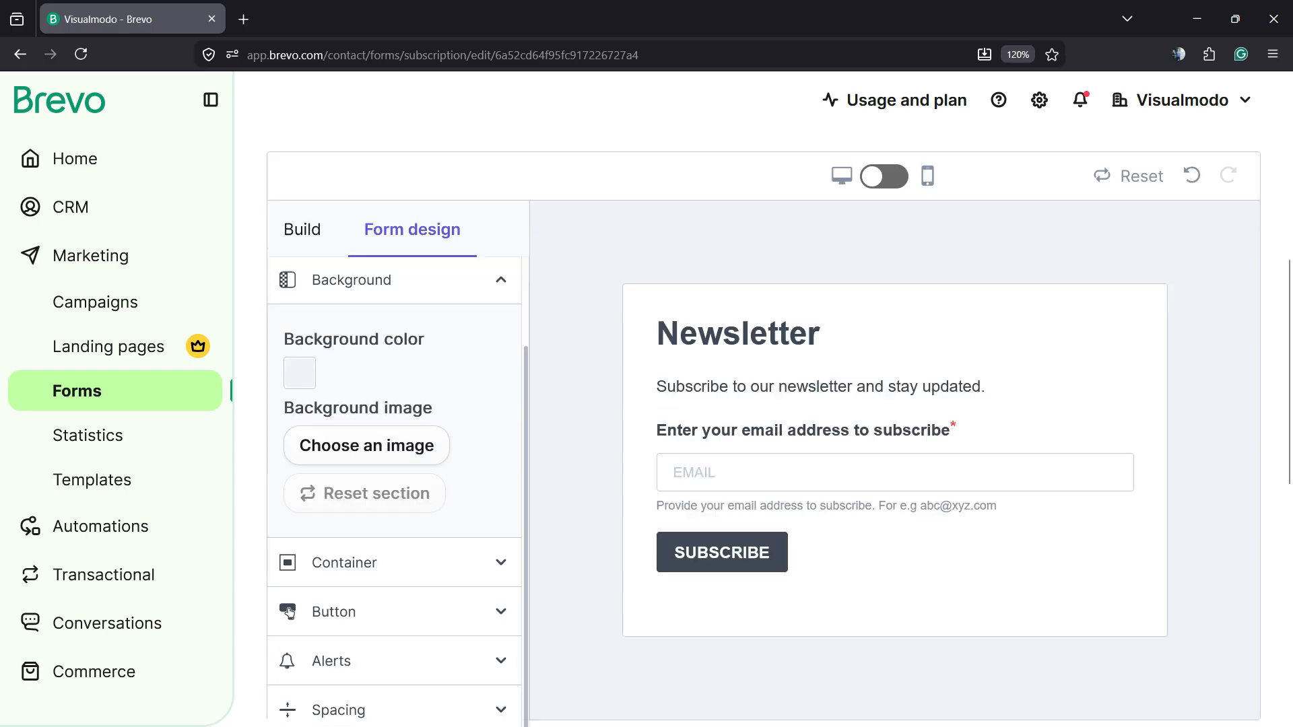
scroll(289, 438, "up", 5)
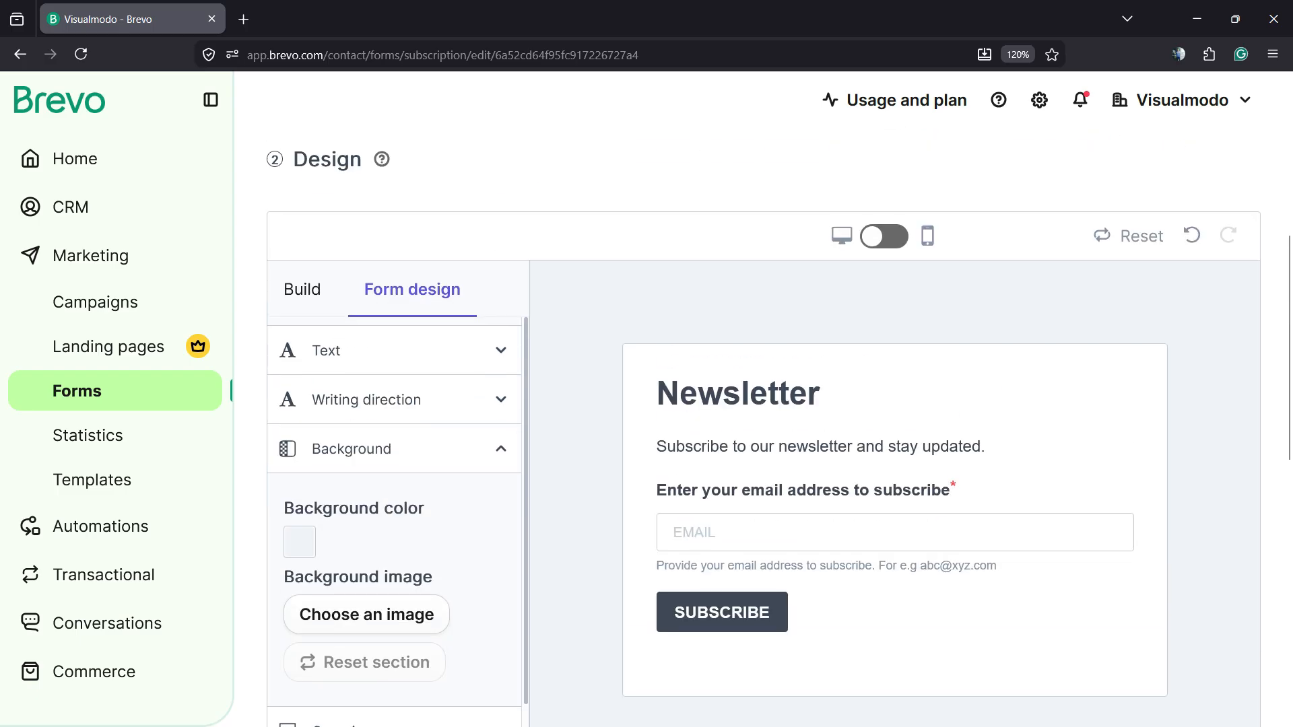
left_click(398, 449)
left_click(398, 400)
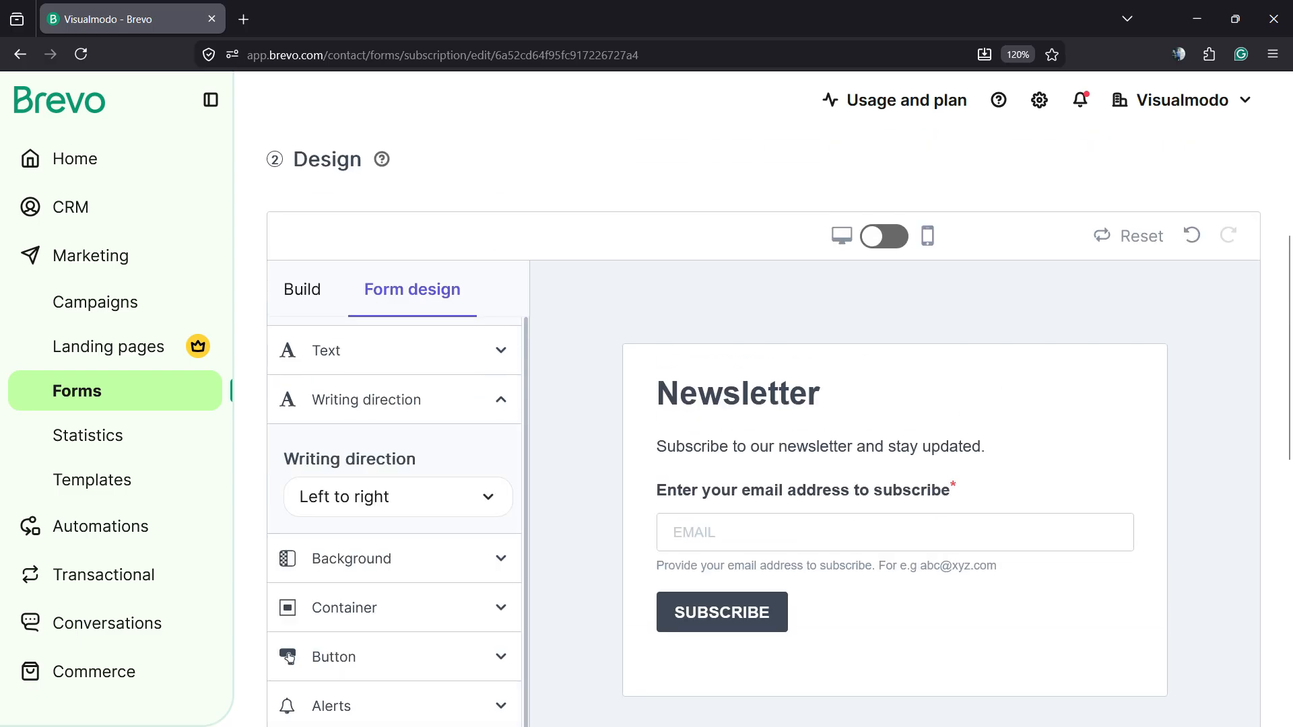
left_click(398, 401)
left_click(398, 351)
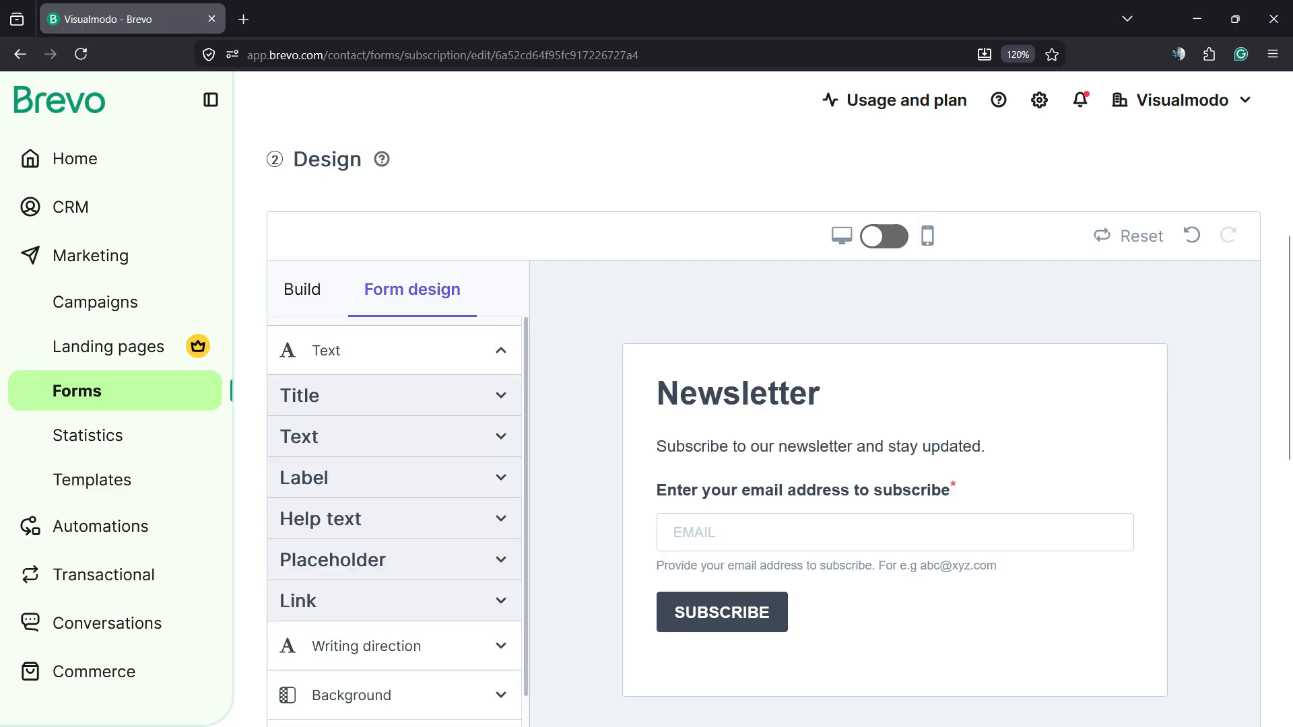
left_click(398, 351)
- Inspect the Button, Alerts and Spacing sections of the form design options
scroll(398, 351, "down", 3)
left_click(289, 315)
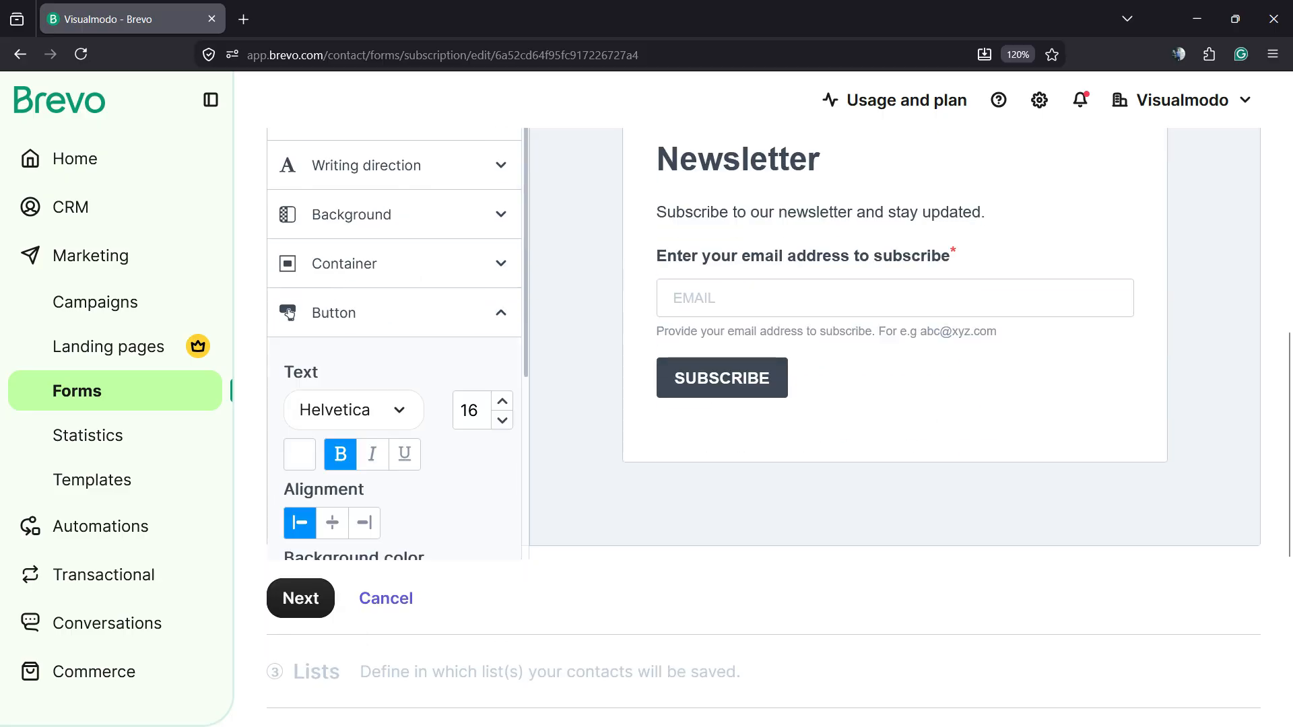
left_click(289, 315)
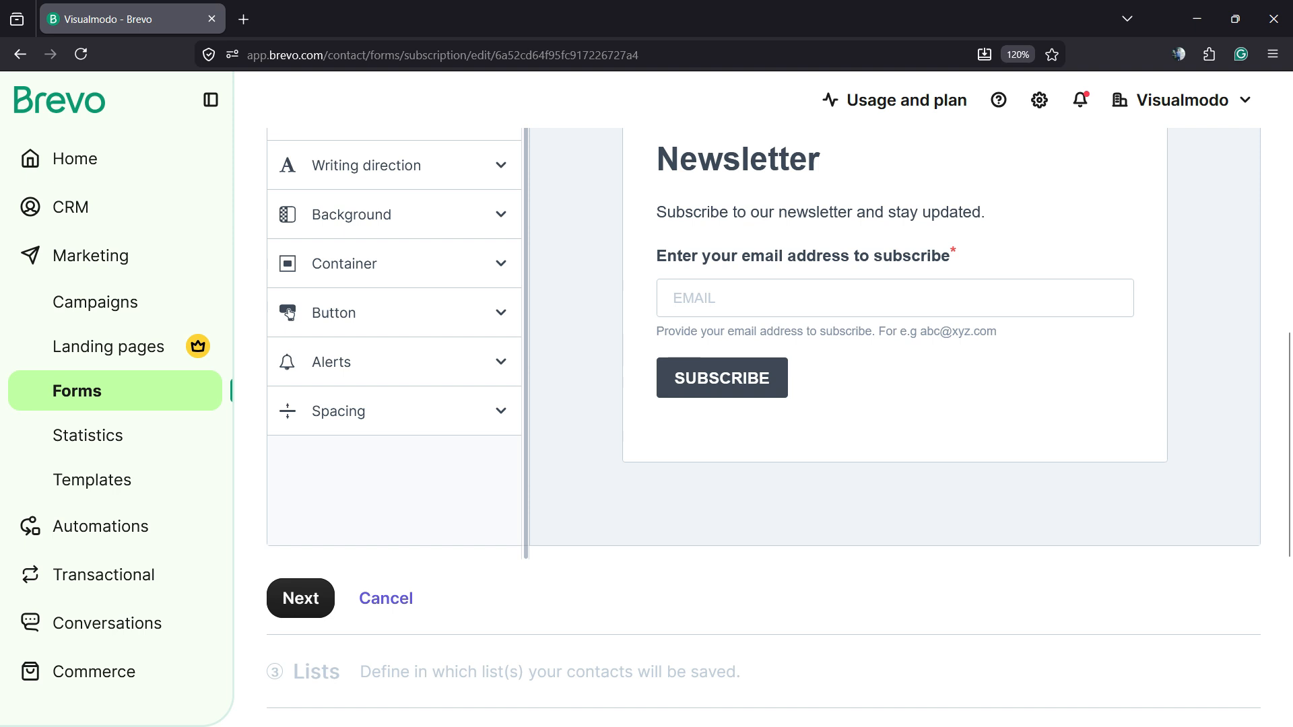
left_click(394, 411)
left_click(394, 362)
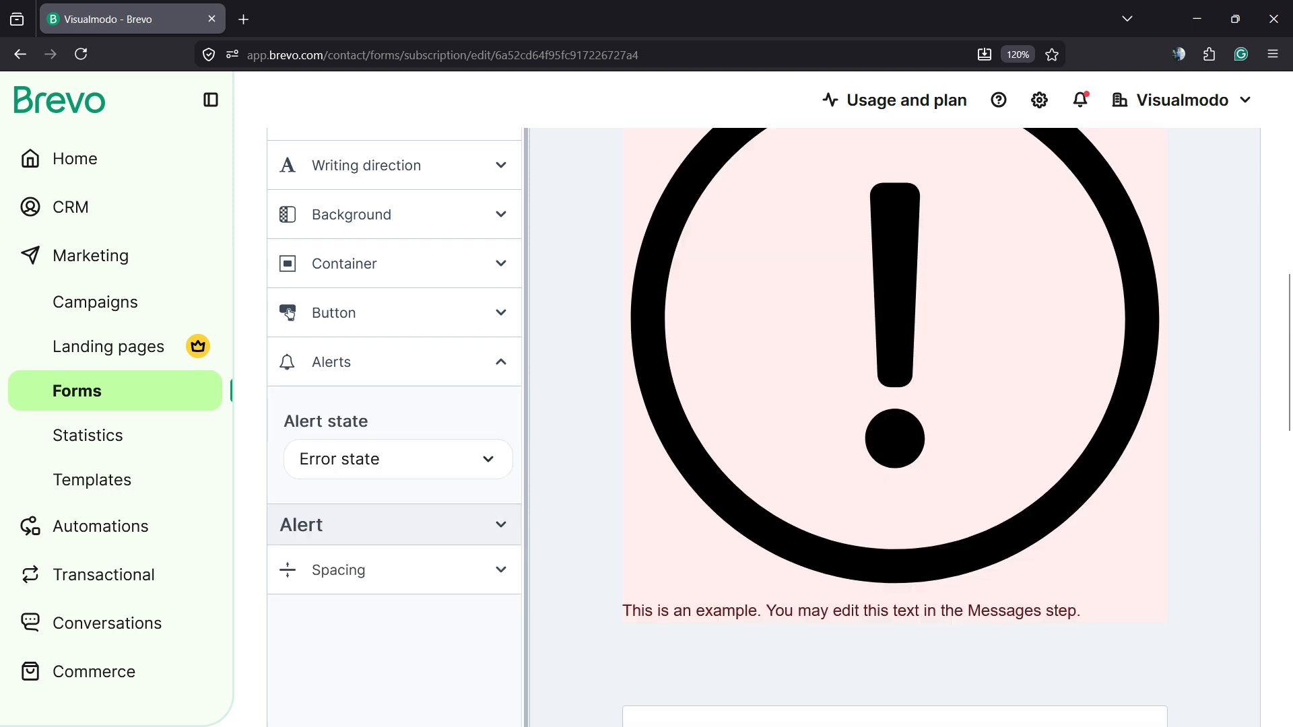
left_click(394, 362)
left_click(394, 411)
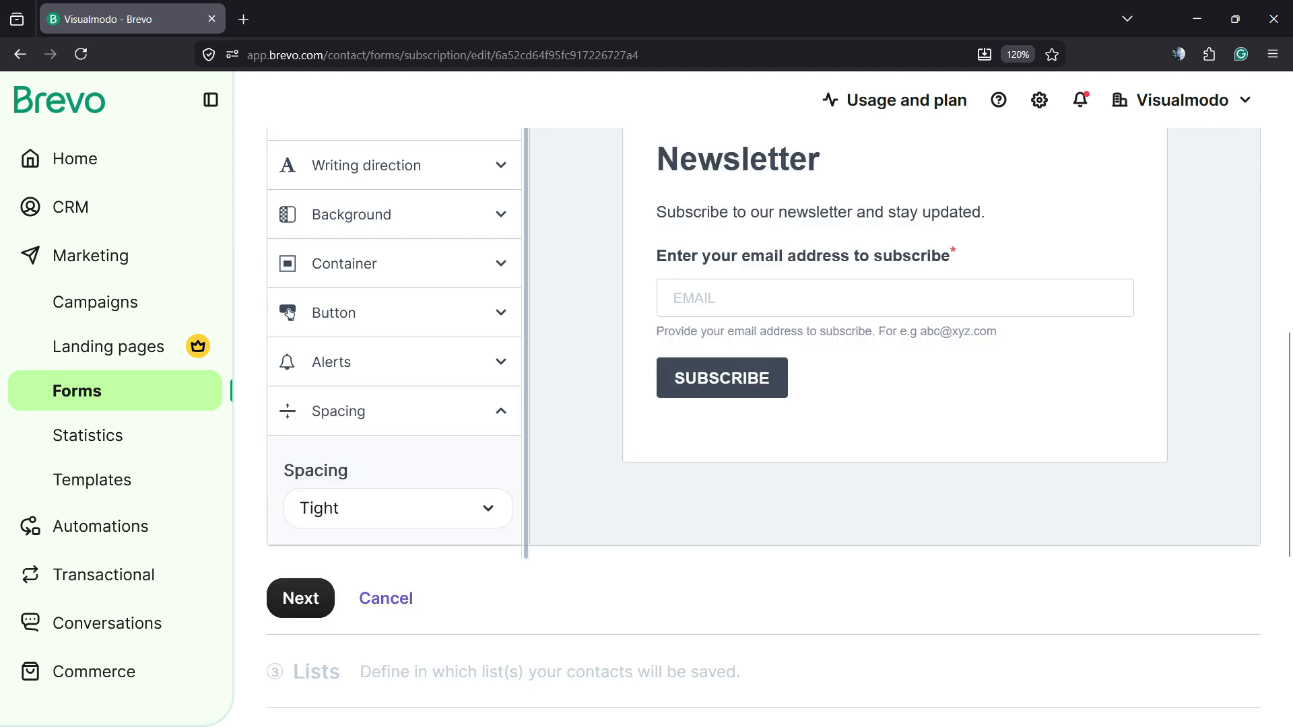
left_click(394, 411)
- Return to the build blocks and review the fields and data privacy blocks
scroll(764, 412, "up", 3)
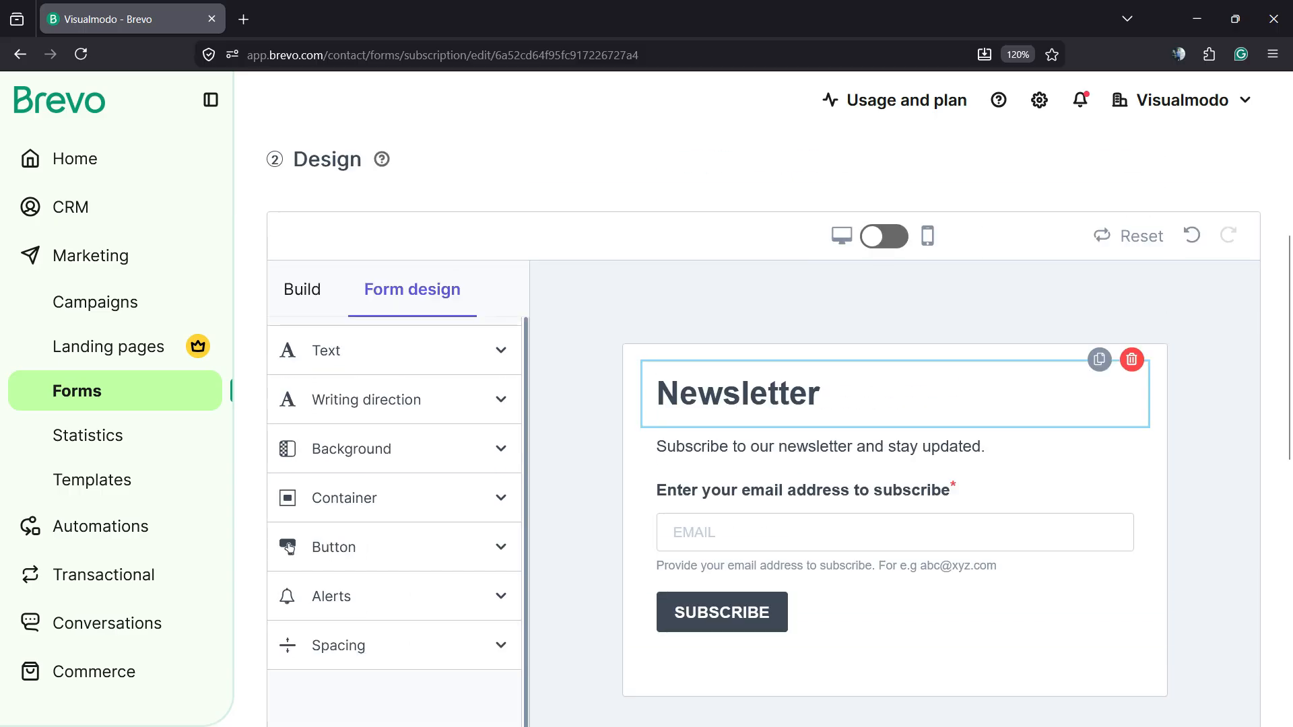
left_click(884, 236)
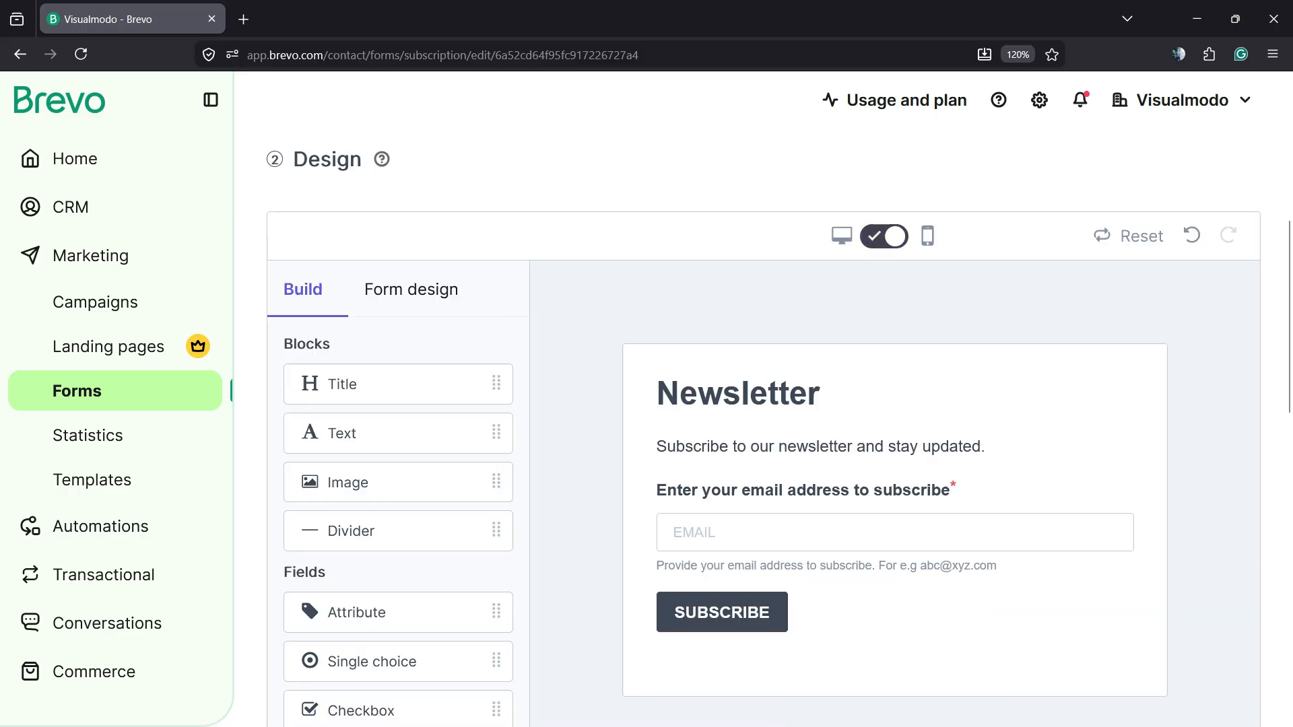
scroll(764, 412, "down", 9)
scroll(764, 412, "up", 3)
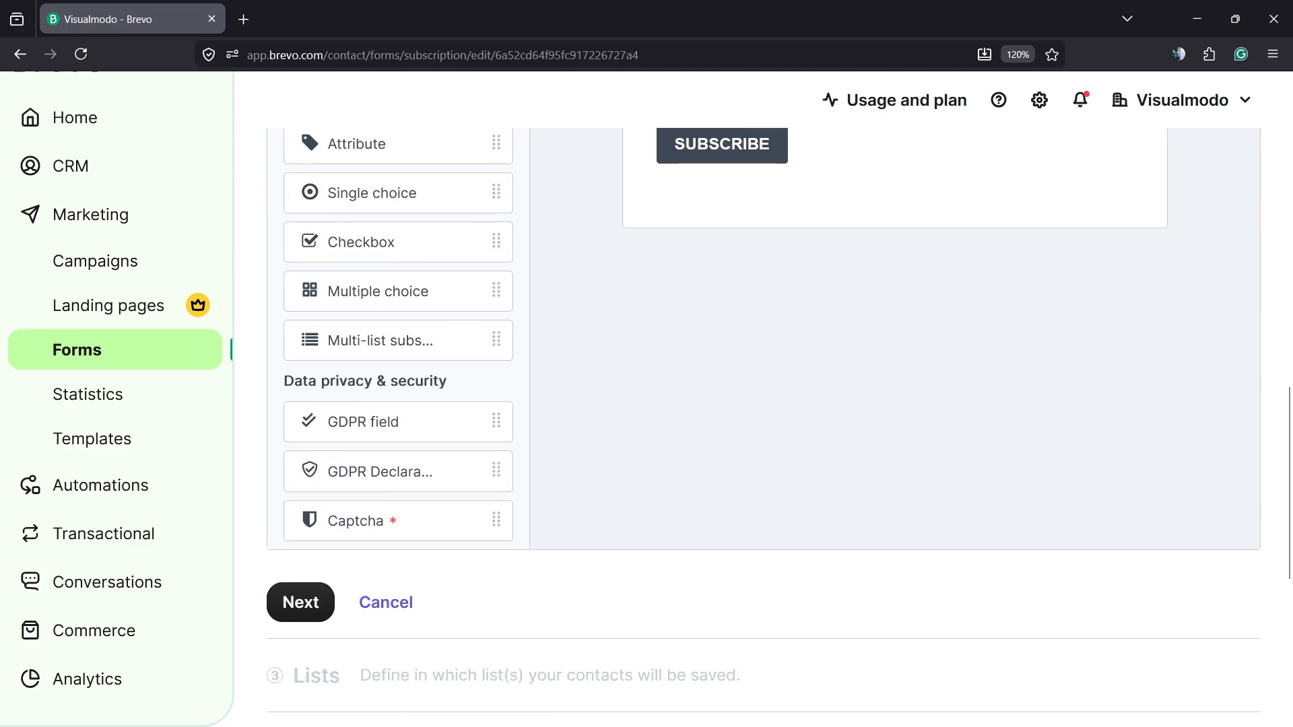
scroll(764, 431, "up", 7)
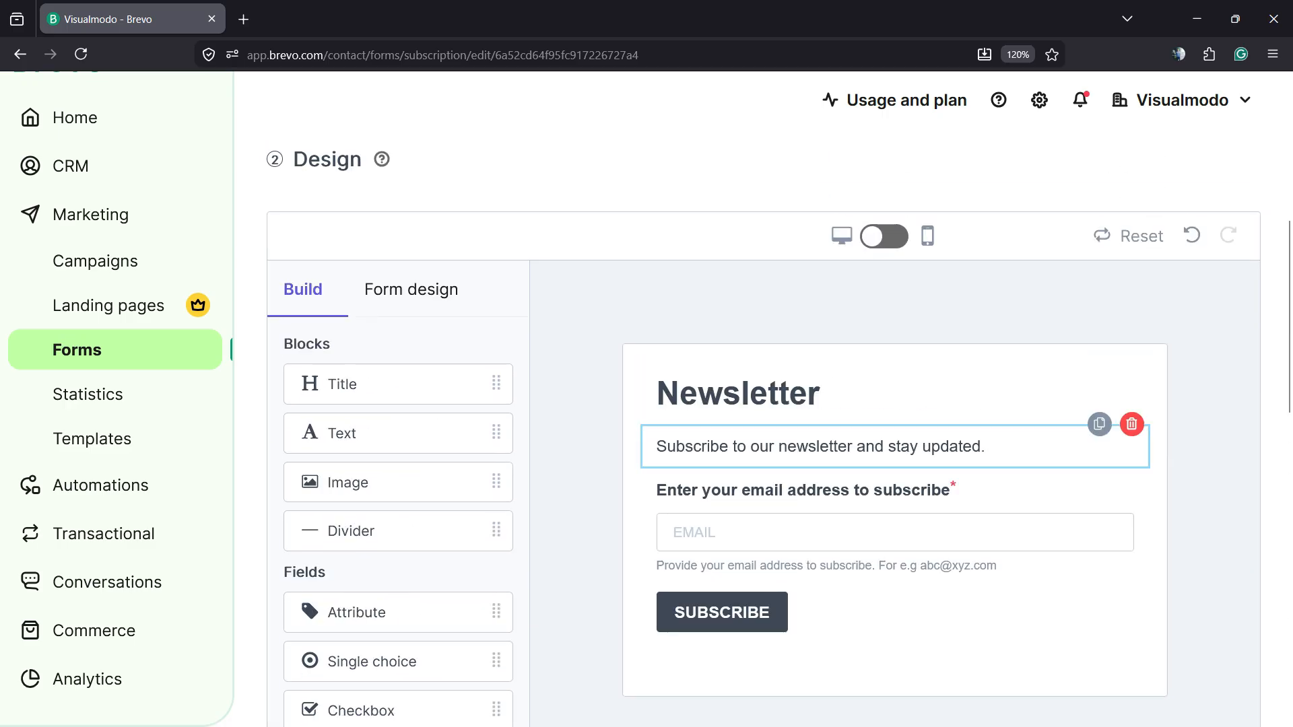
scroll(842, 519, "down", 10)
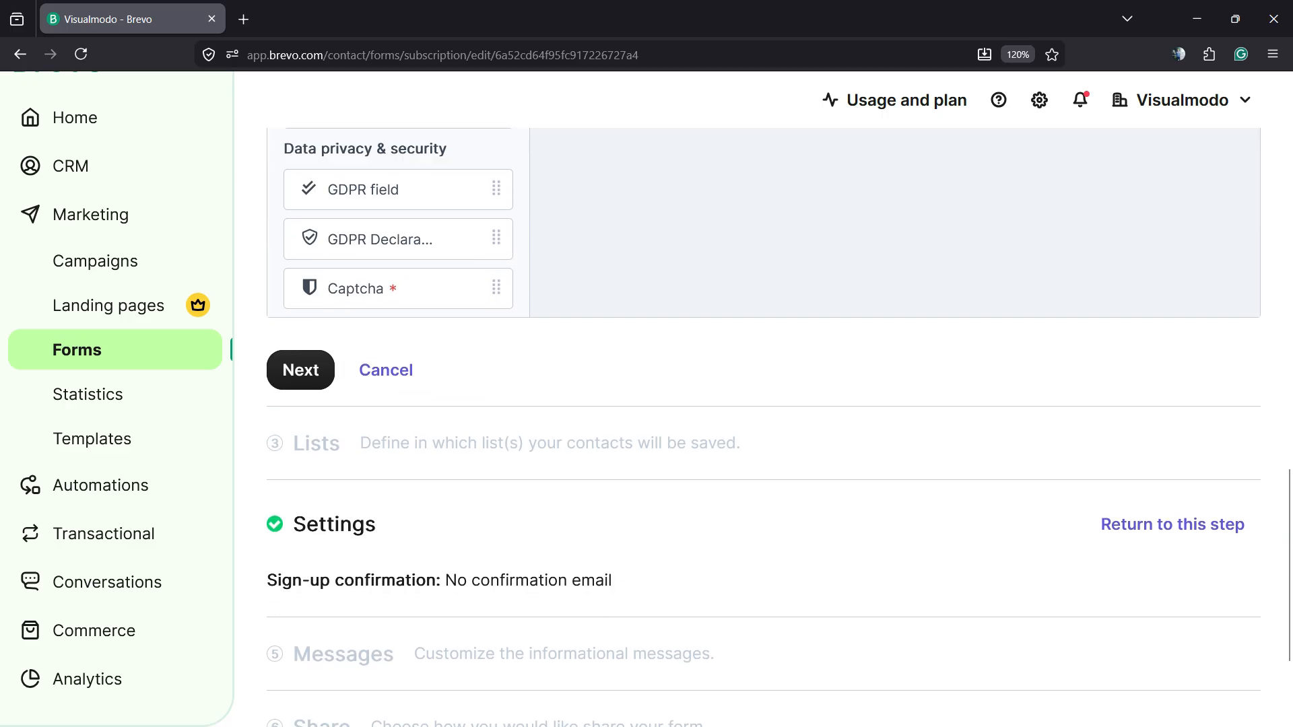
- Confirm the form design and continue to the Lists step
left_click(300, 369)
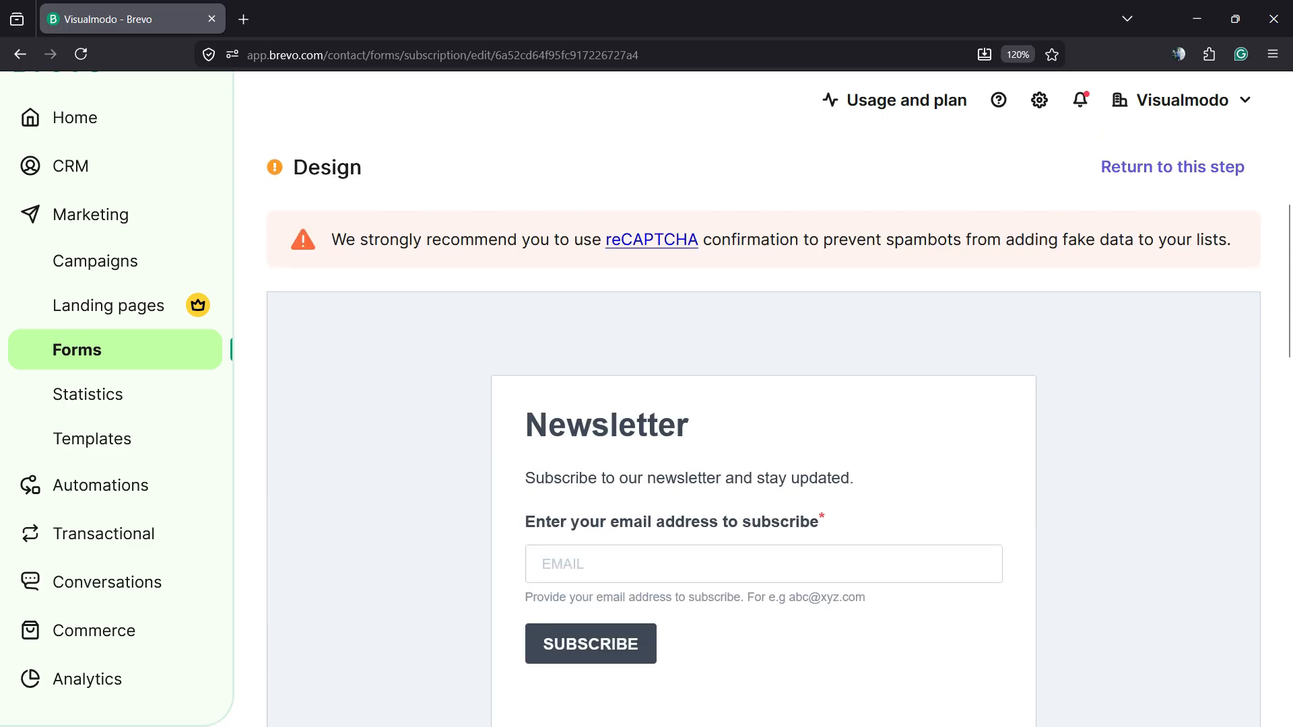
scroll(764, 404, "up", 3)
scroll(764, 404, "down", 3)
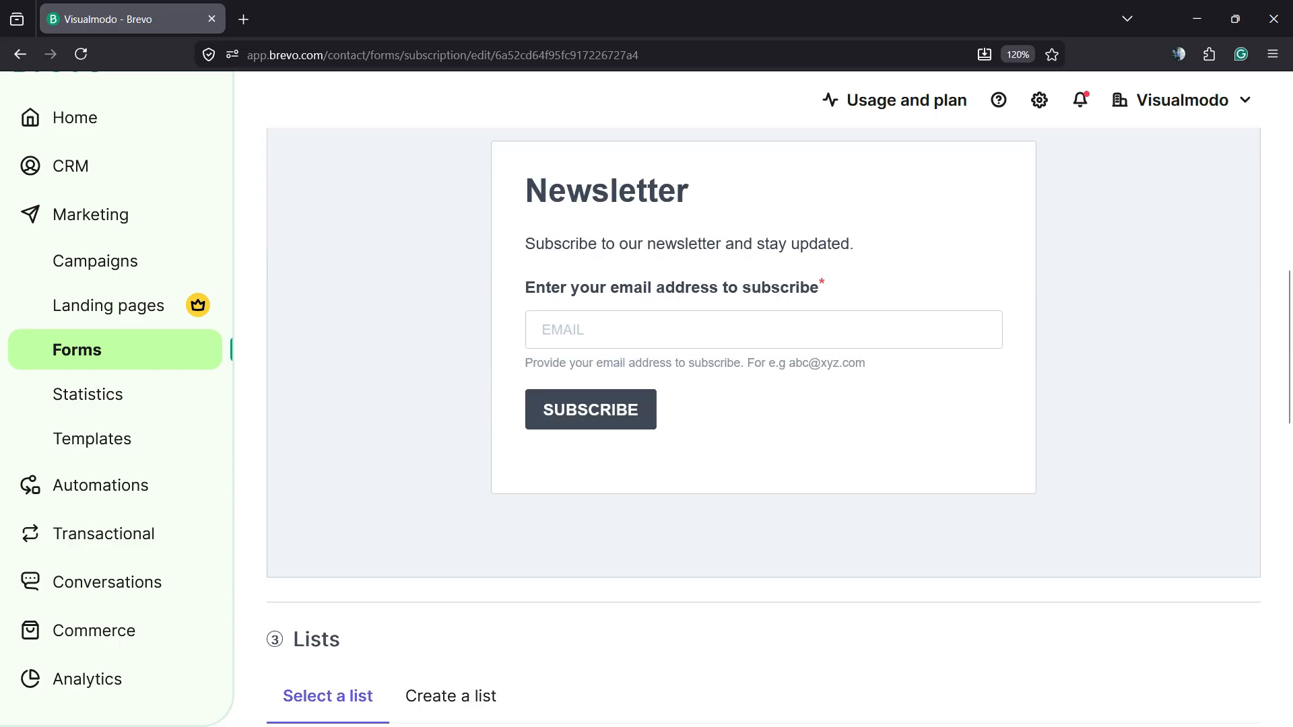
- Select the Contacts involved in conversations list and continue to the Settings step
scroll(764, 404, "down", 3)
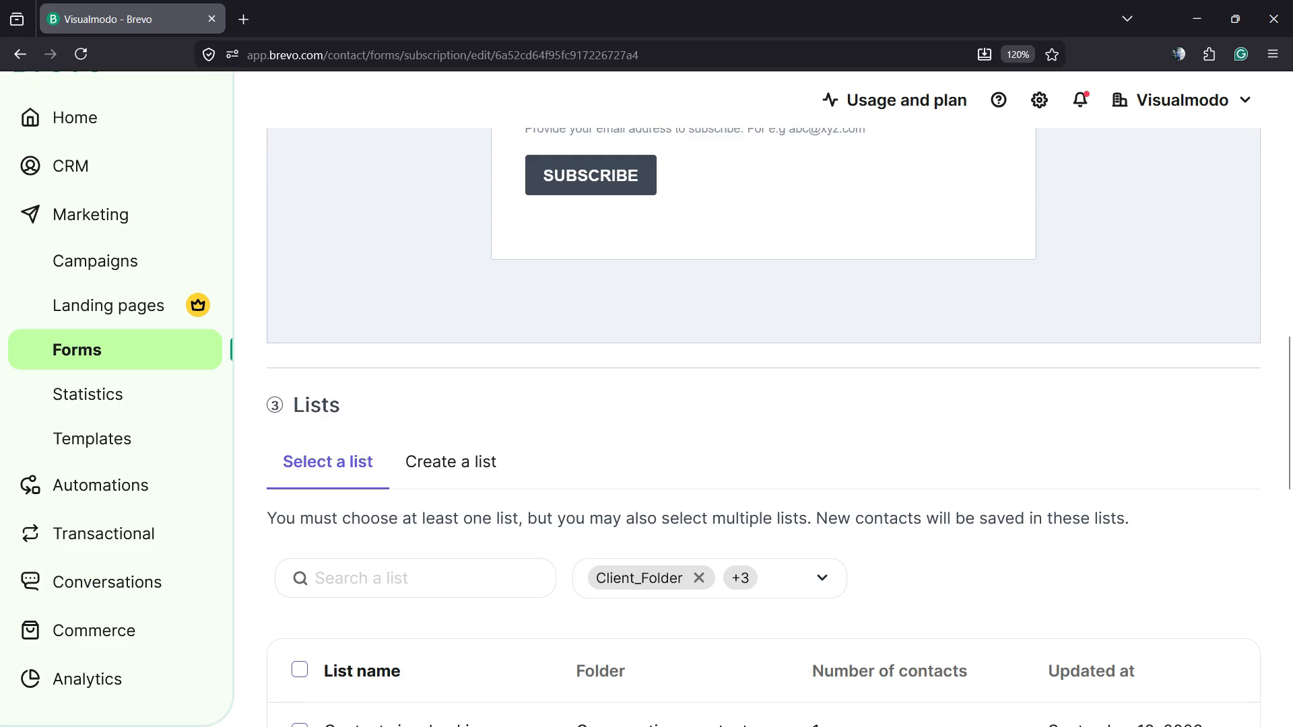
scroll(764, 404, "down", 3)
scroll(764, 404, "up", 3)
scroll(764, 404, "down", 6)
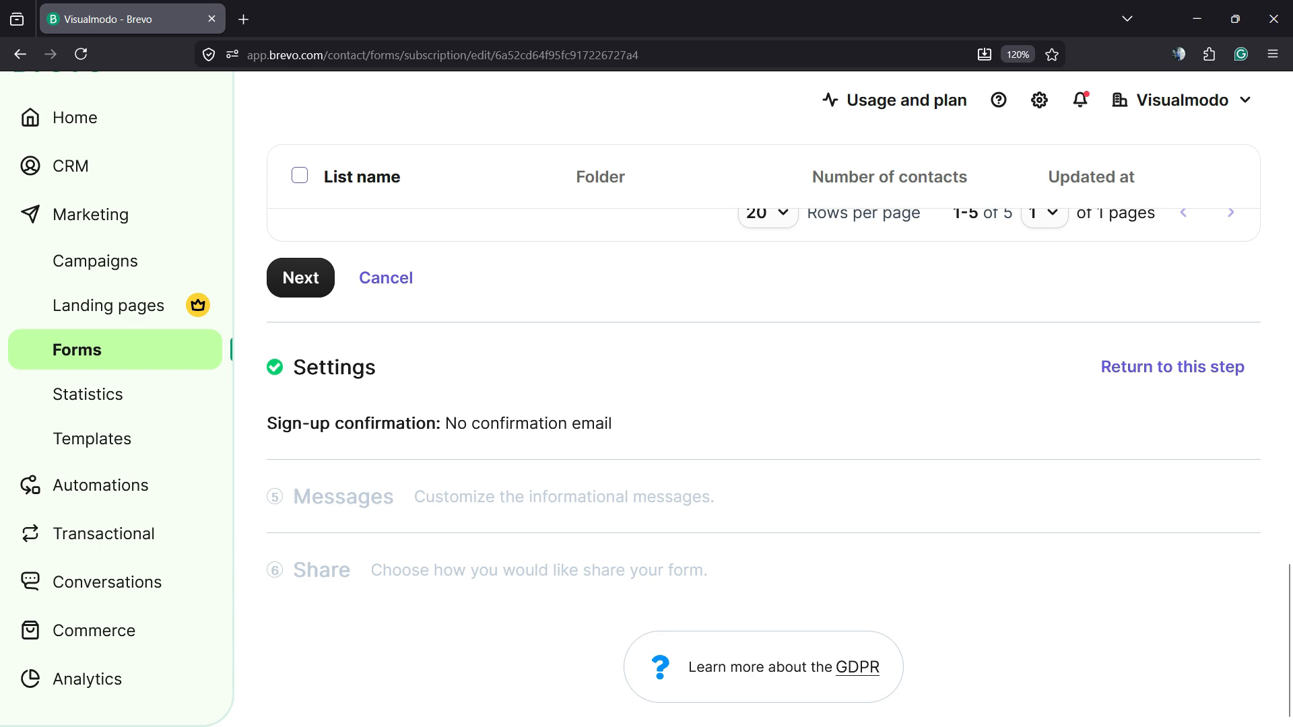
scroll(764, 452, "up", 6)
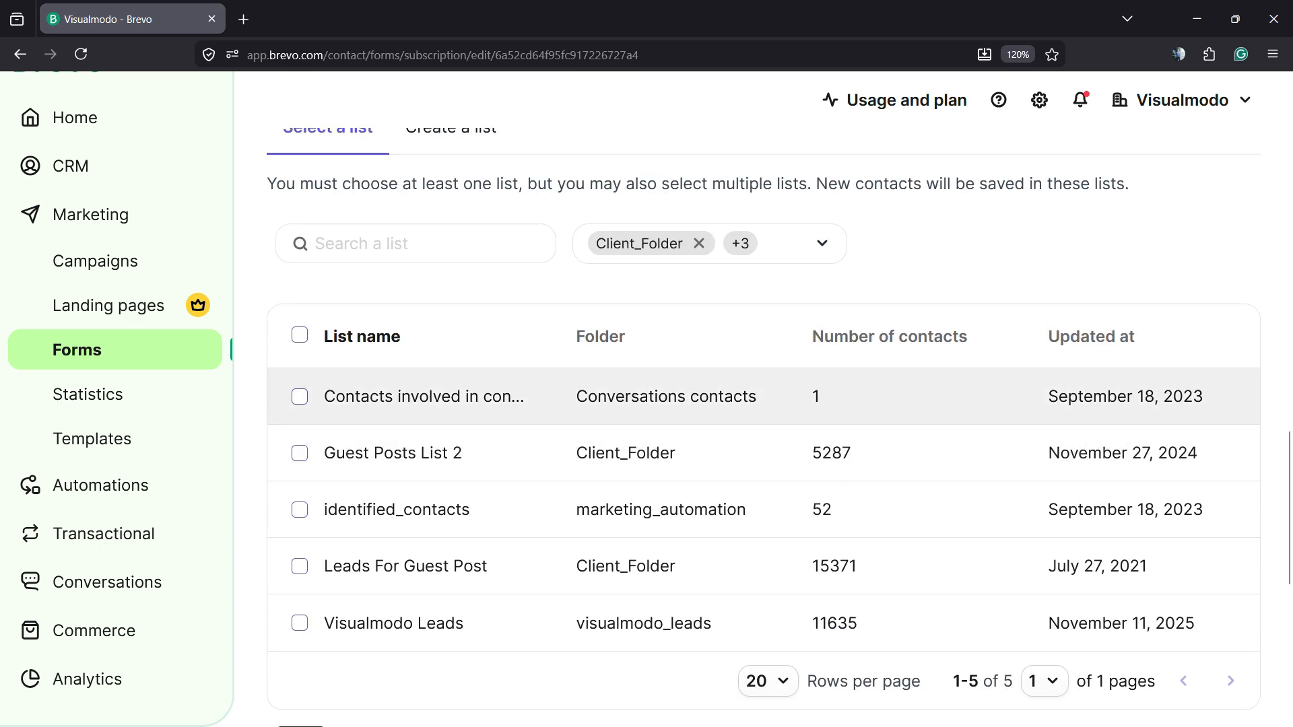
left_click(299, 396)
scroll(301, 567, "down", 6)
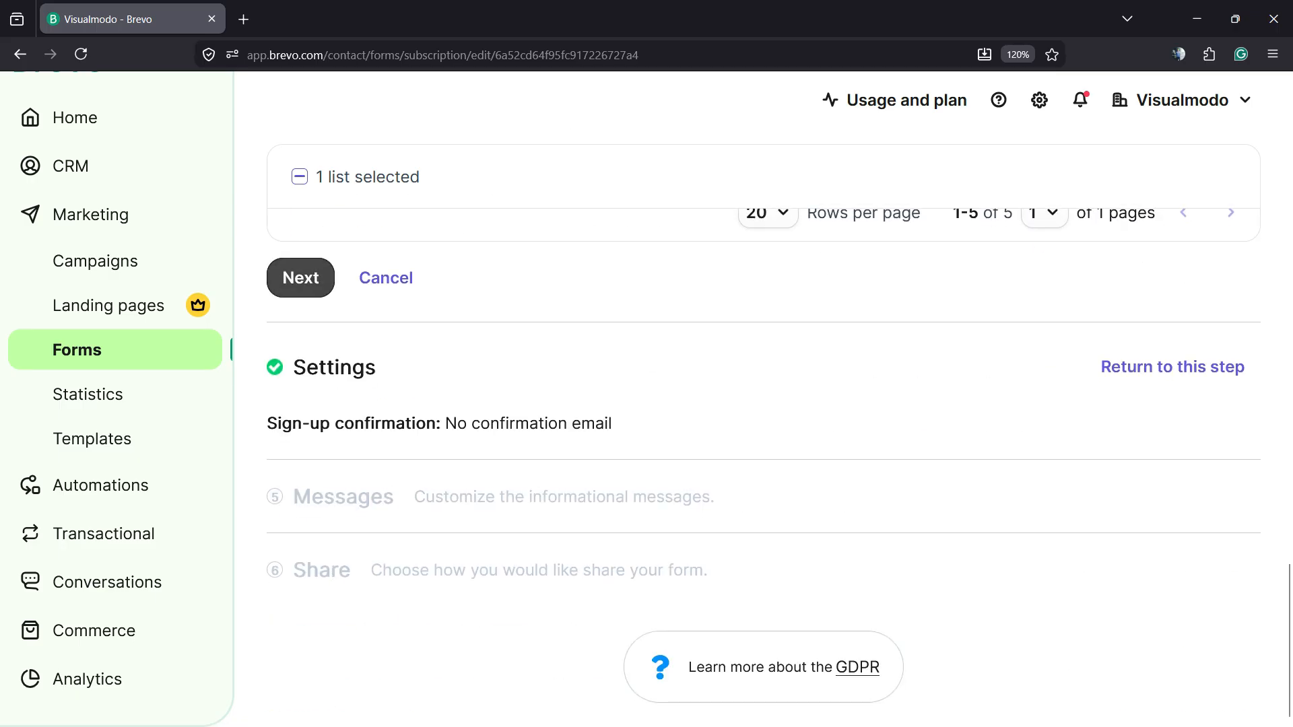
left_click(301, 278)
- Pick the Default Template Double opt-in confirmation for the double confirmation email option
scroll(300, 278, "up", 6)
scroll(764, 424, "up", 3)
scroll(764, 425, "down", 3)
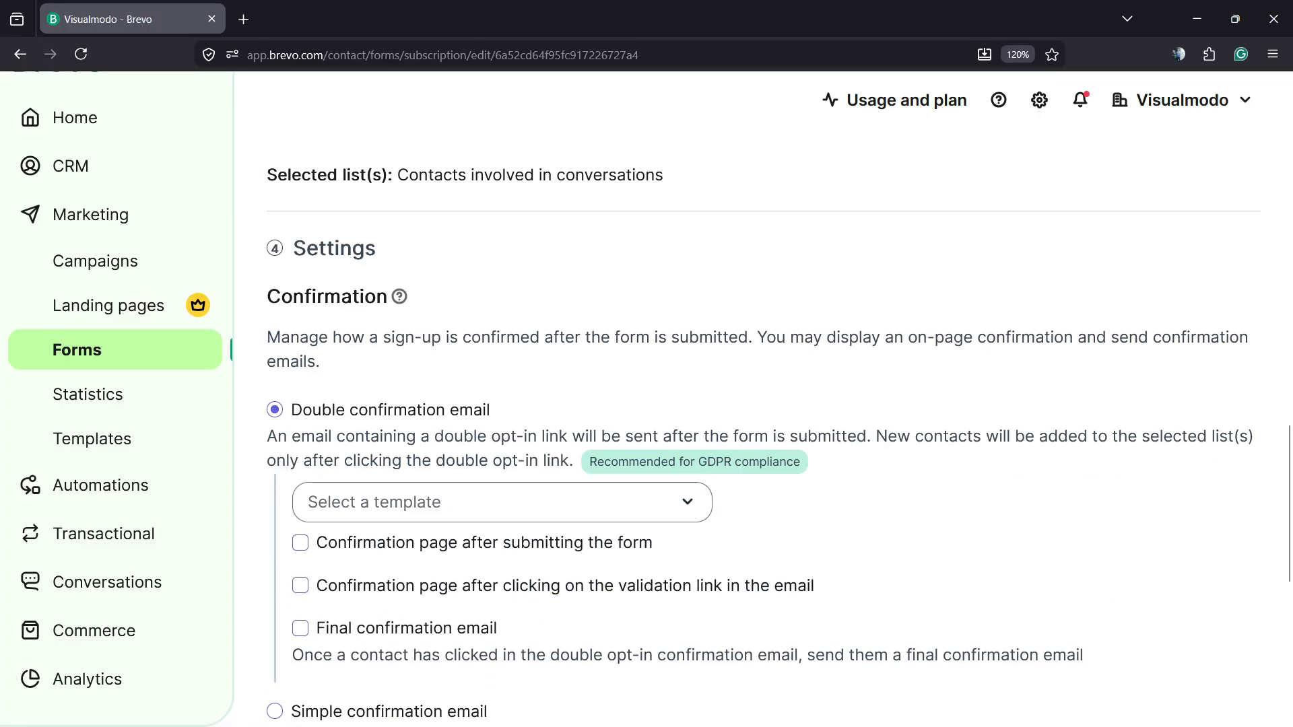
scroll(764, 424, "down", 3)
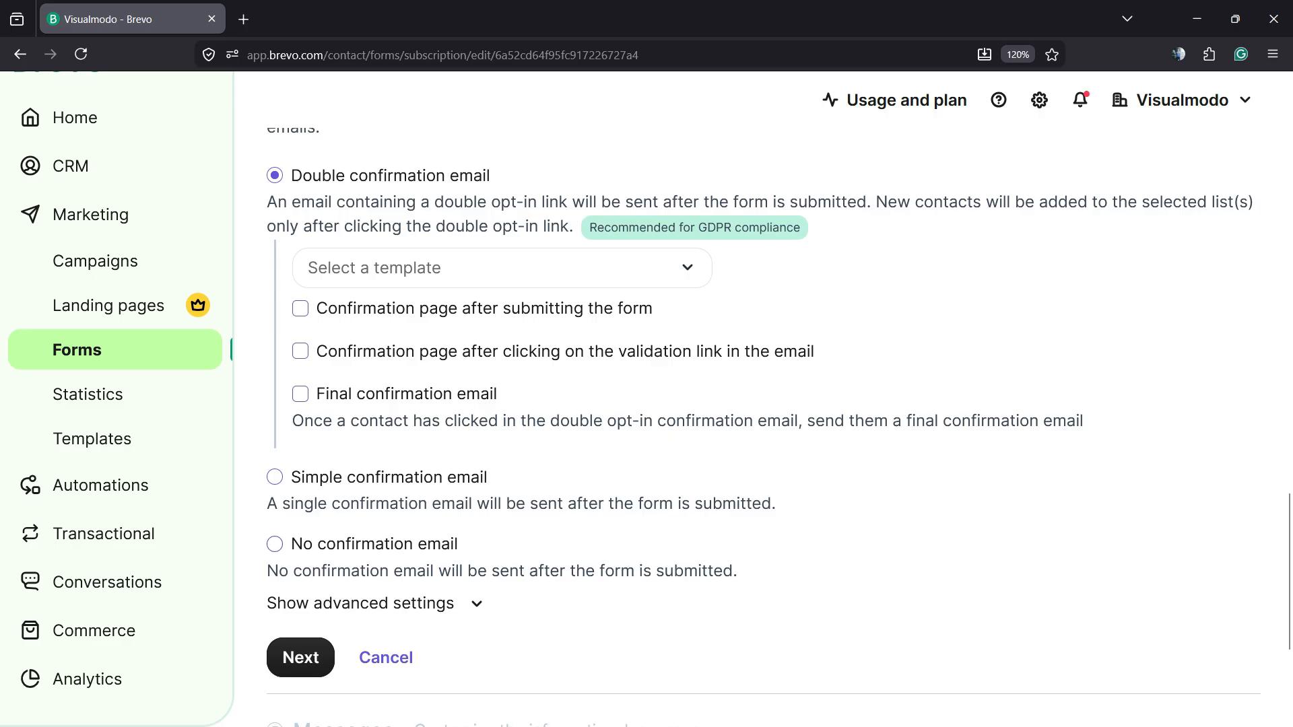
scroll(764, 431, "up", 3)
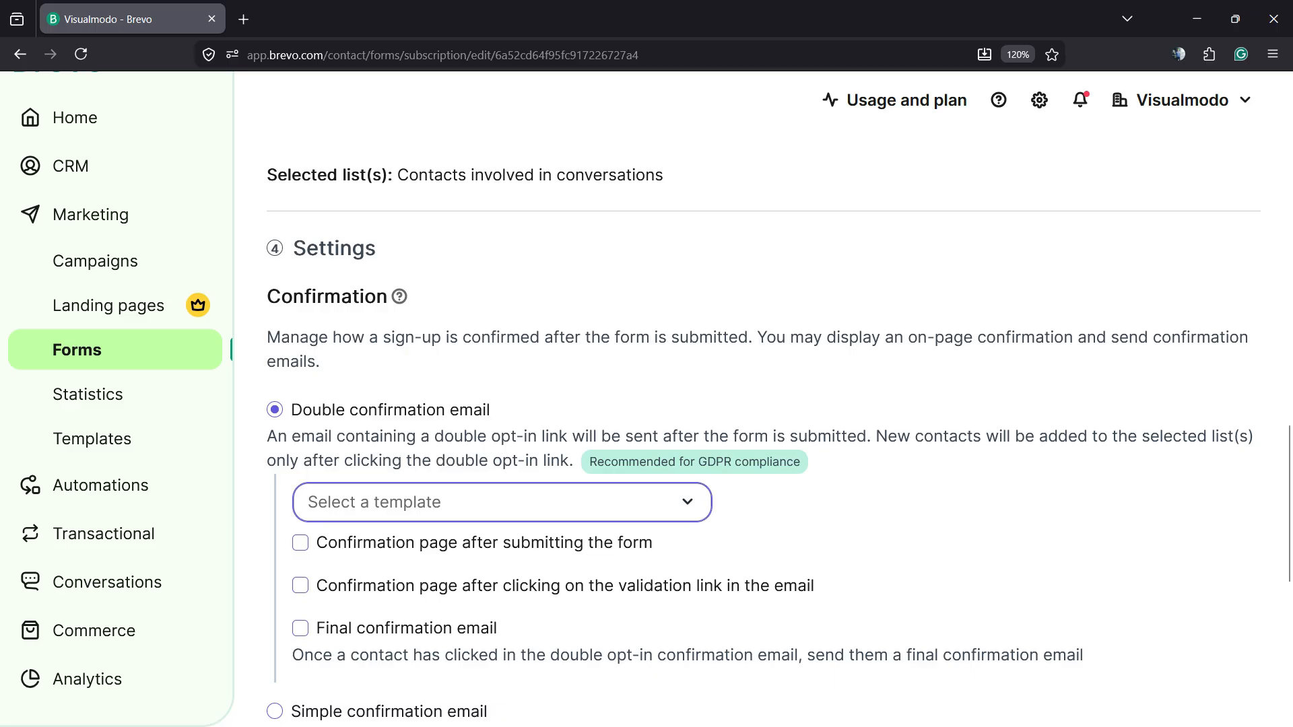
left_click(503, 502)
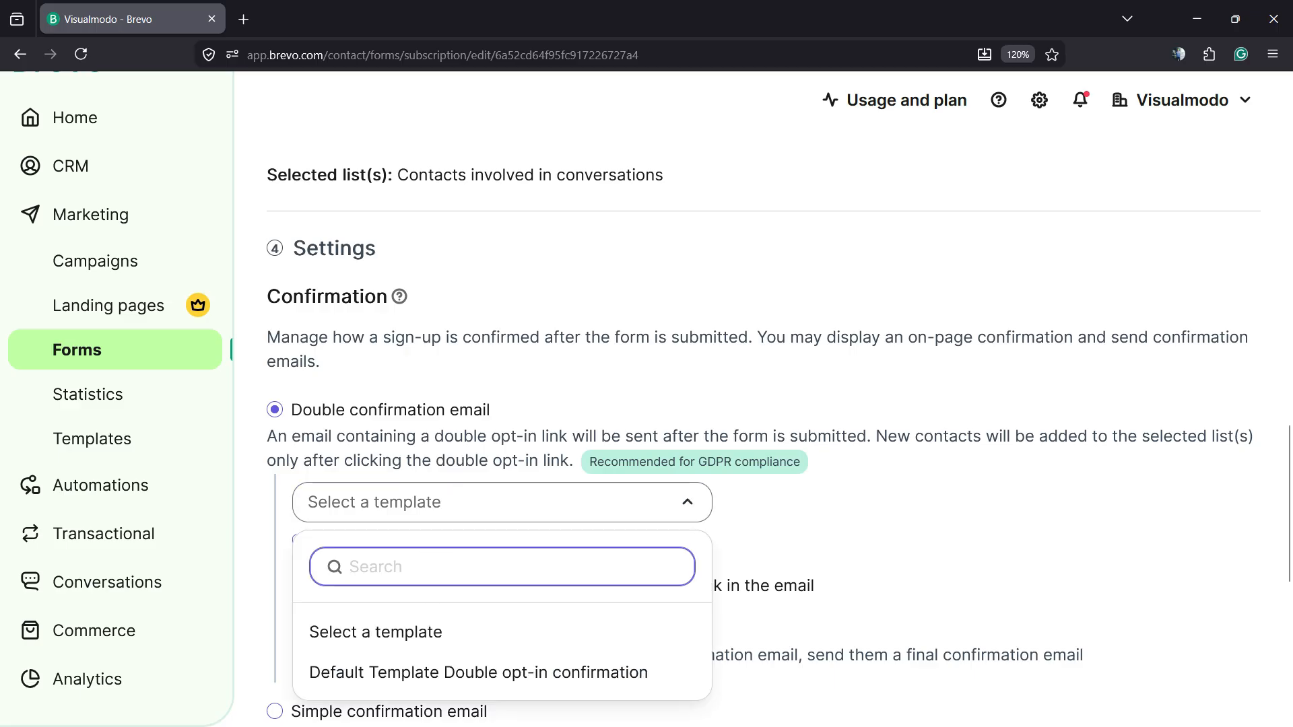
left_click(503, 502)
left_click(502, 502)
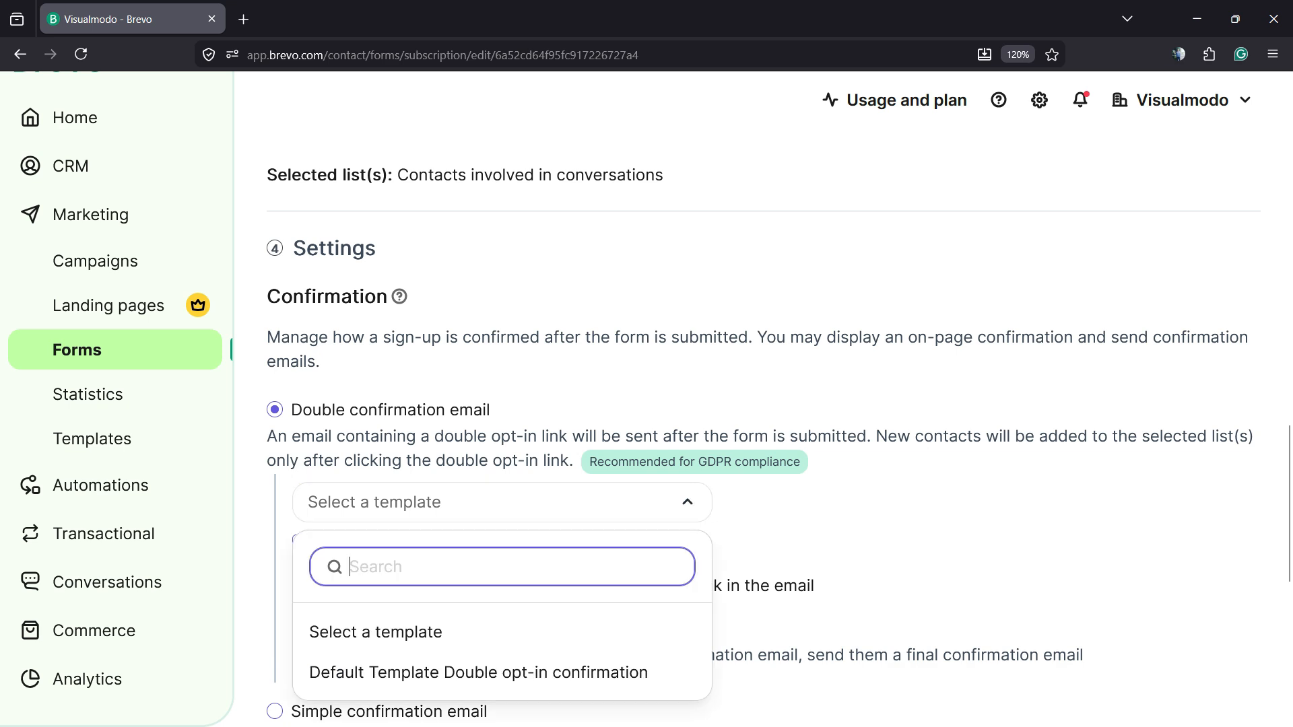
left_click(478, 672)
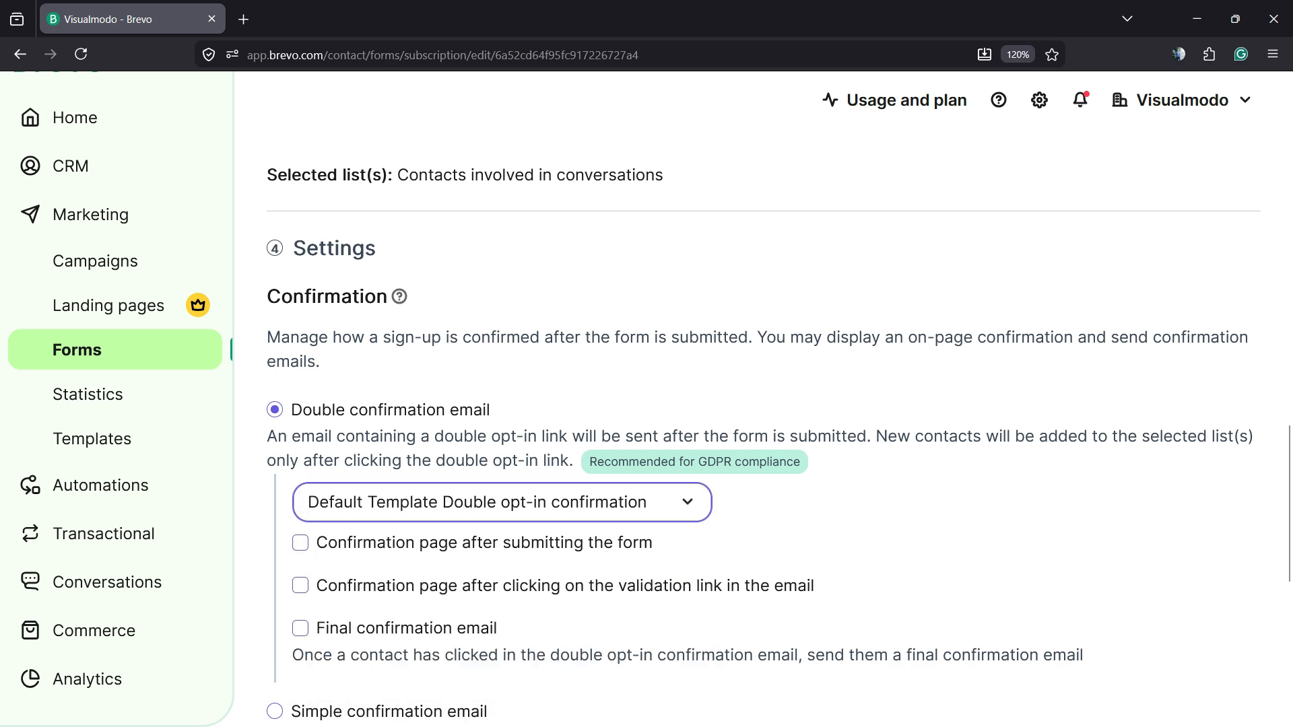
- Switch to simple confirmation email and choose the Default Template Simple confirmation template
scroll(761, 404, "down", 3)
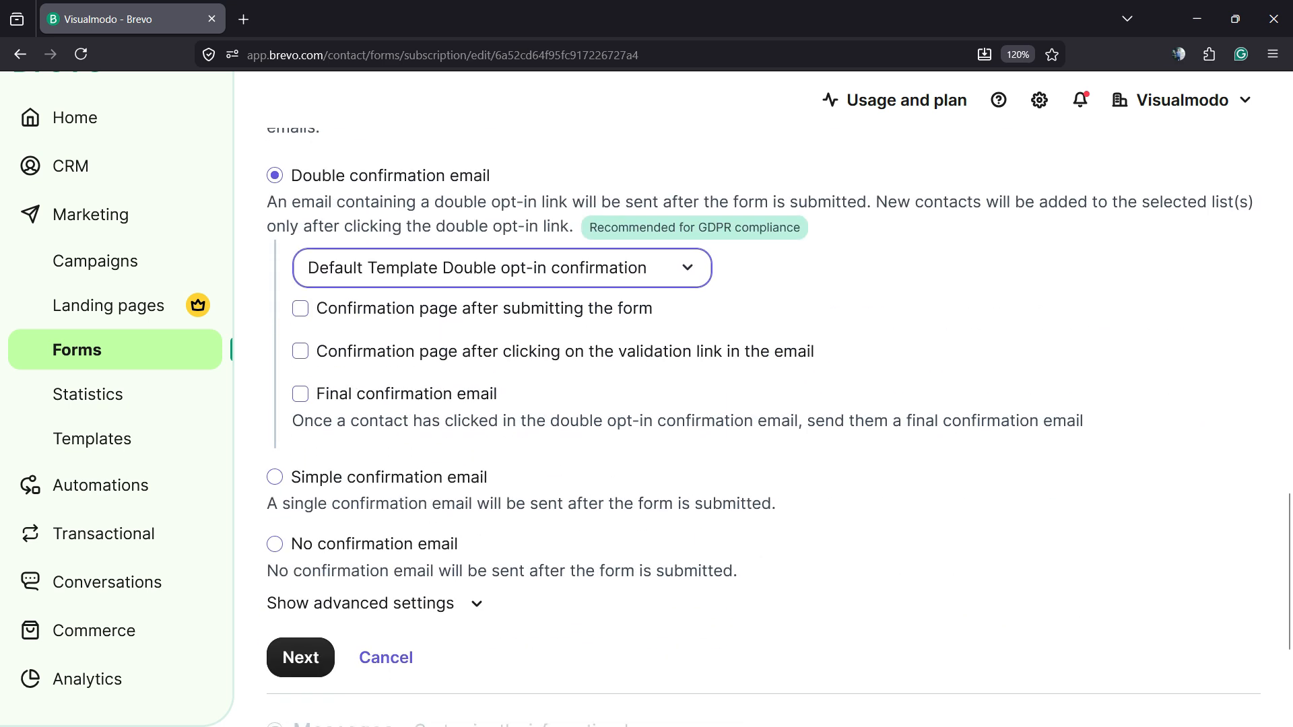
scroll(761, 405, "up", 3)
scroll(761, 404, "down", 3)
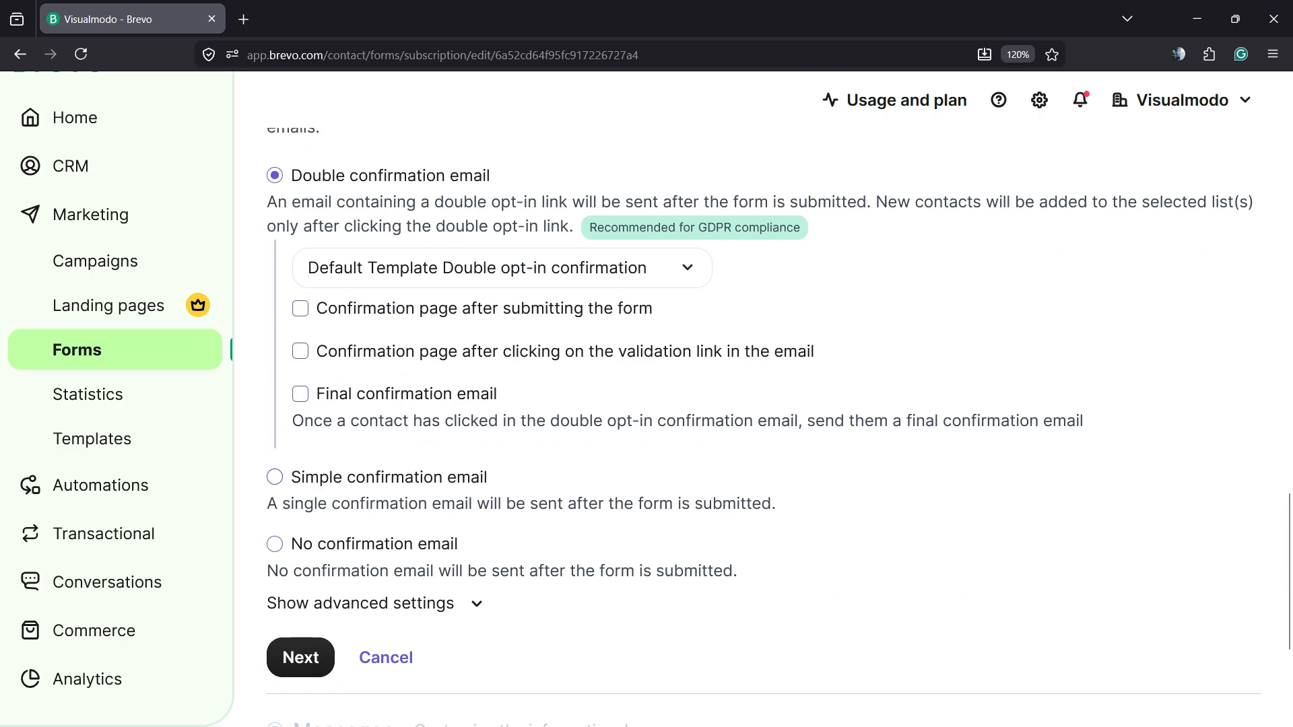
left_click(275, 477)
left_click(502, 342)
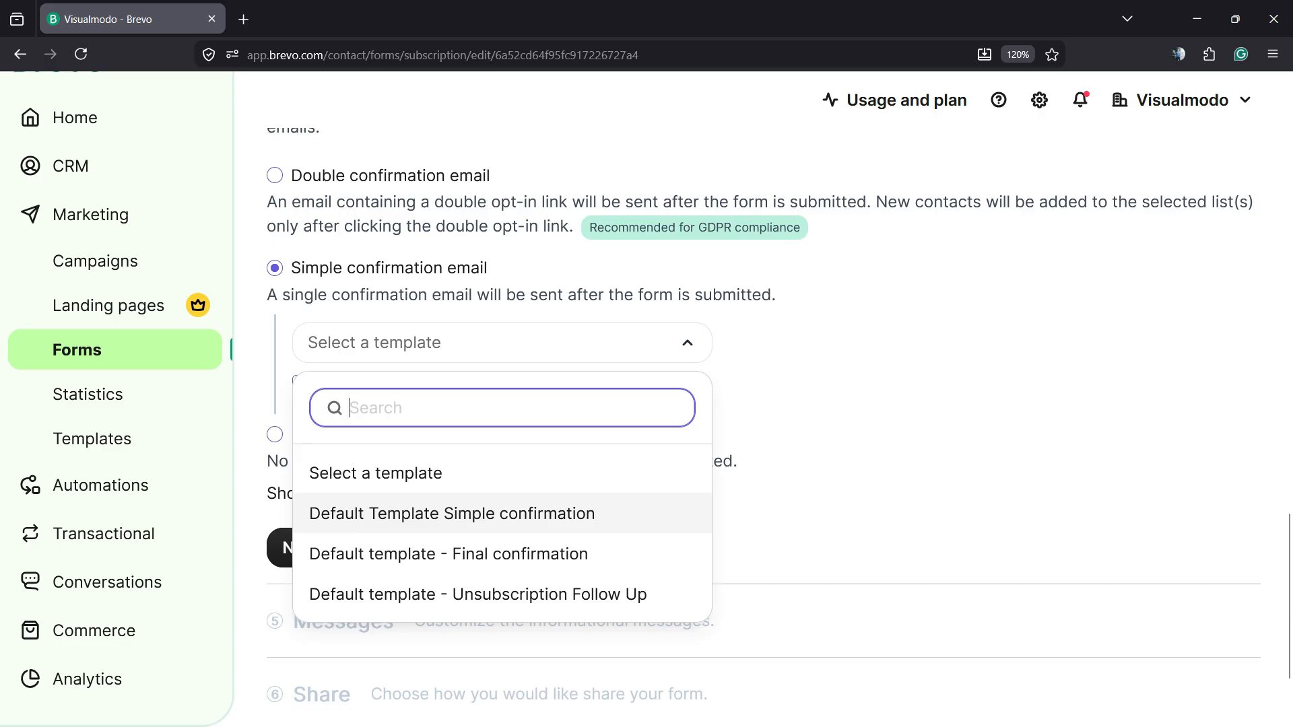
left_click(453, 514)
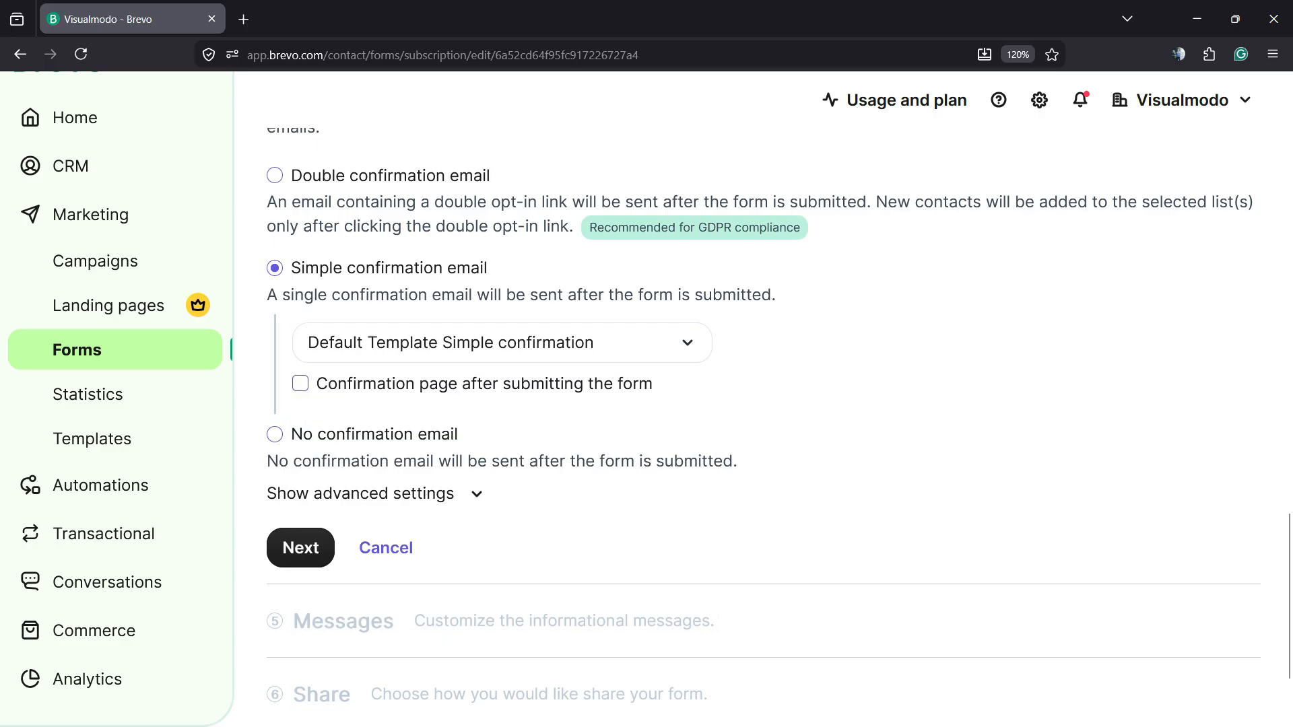
- Set the sign-up confirmation to No confirmation email and continue to the Messages step
left_click(301, 384)
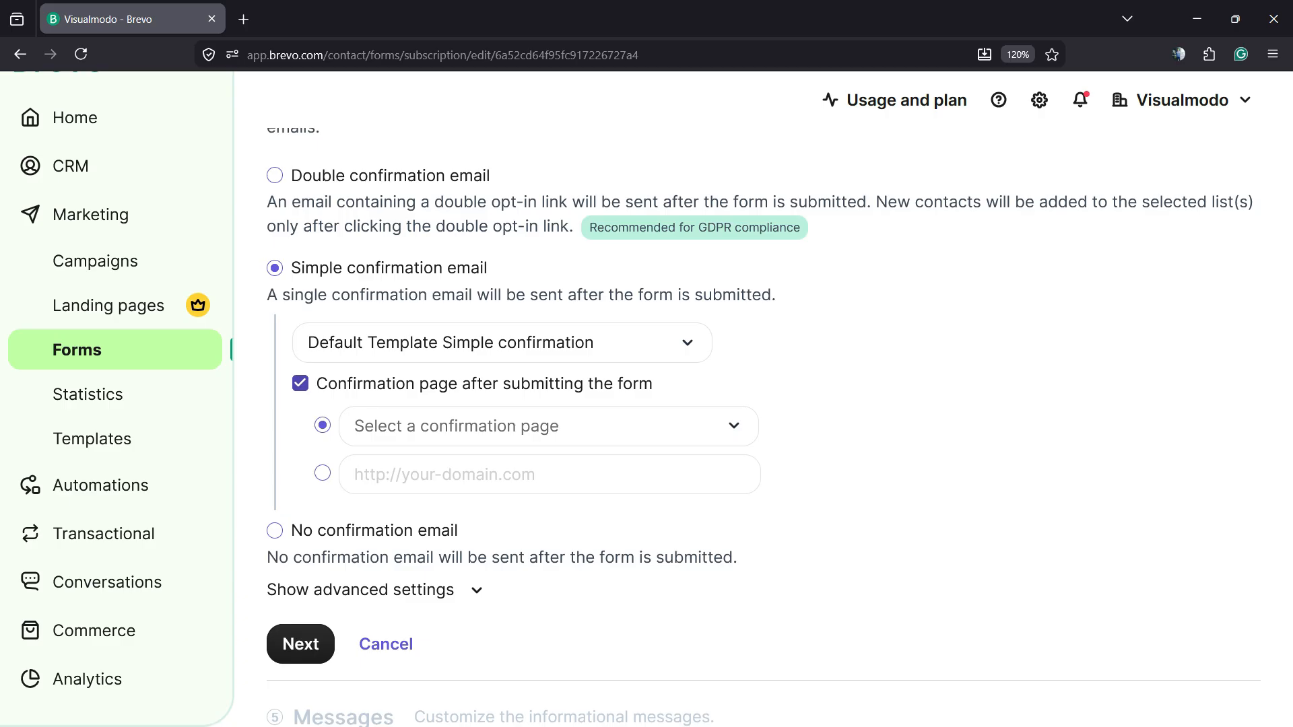
left_click(369, 384)
left_click(370, 434)
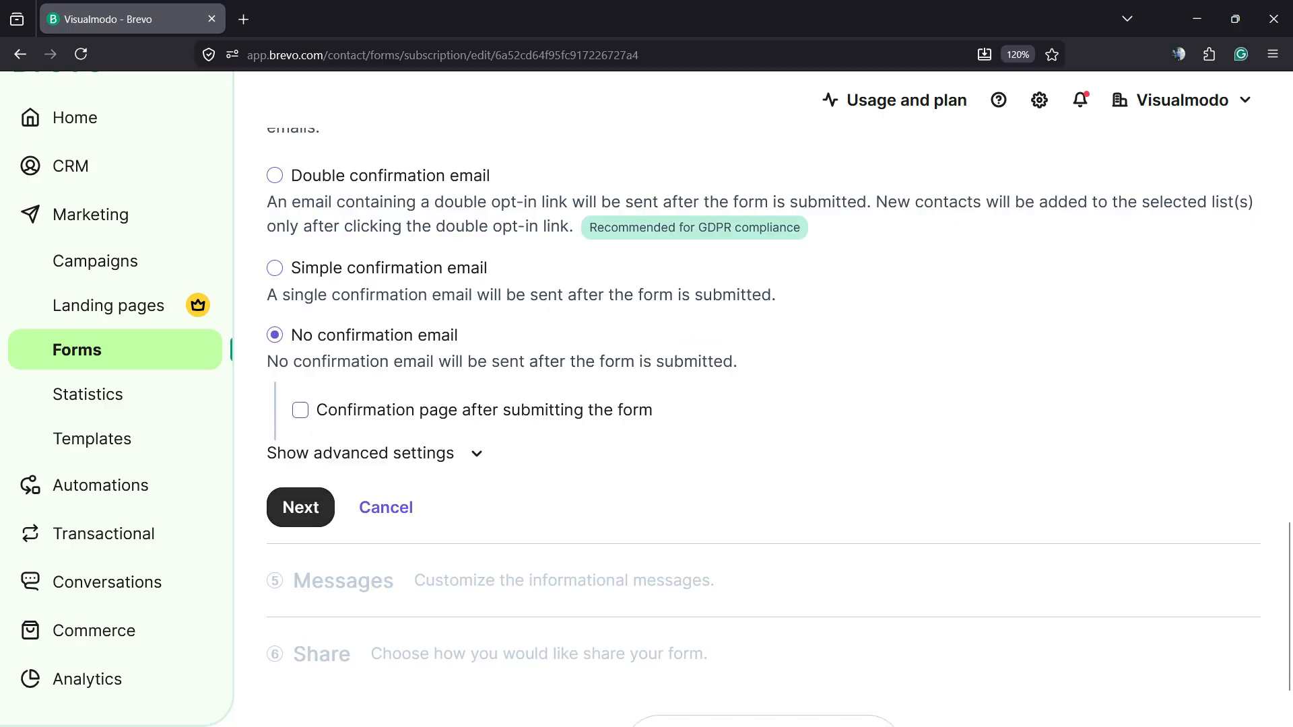
left_click(301, 507)
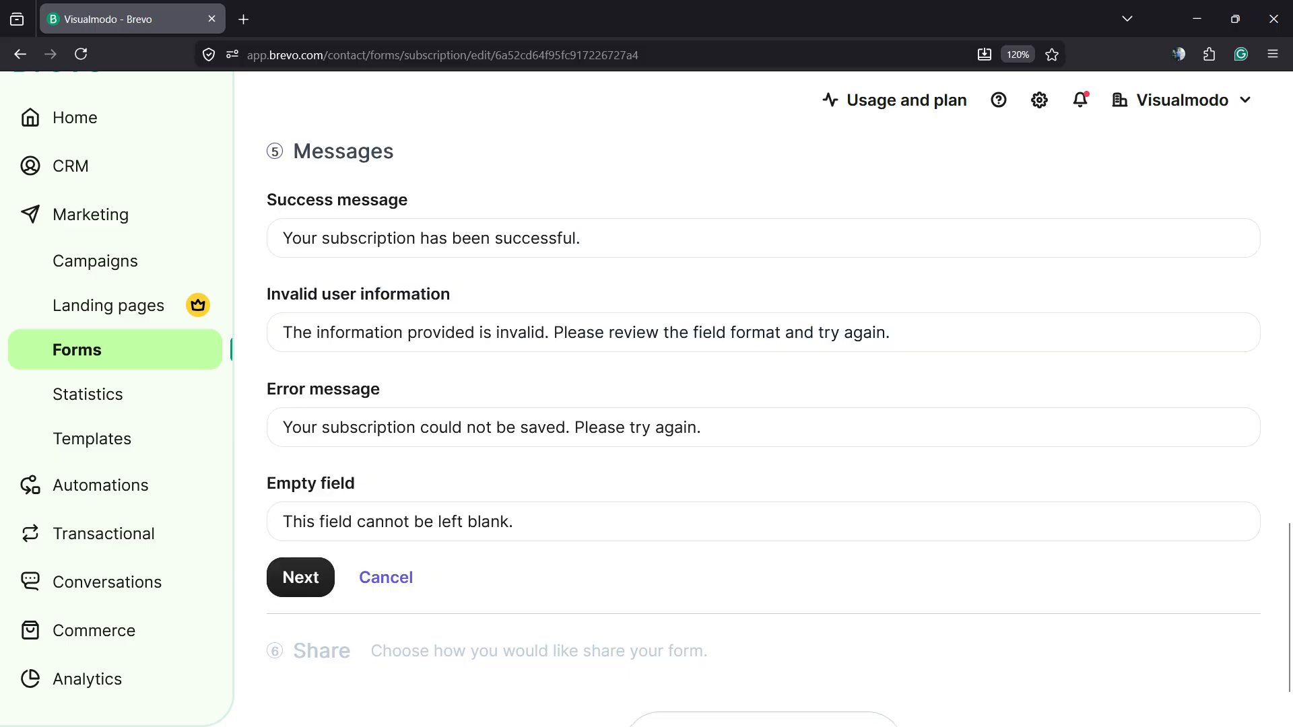
- Review the success, invalid information, error and empty field messages, keeping the defaults, and continue to Share
scroll(606, 333, "up", 3)
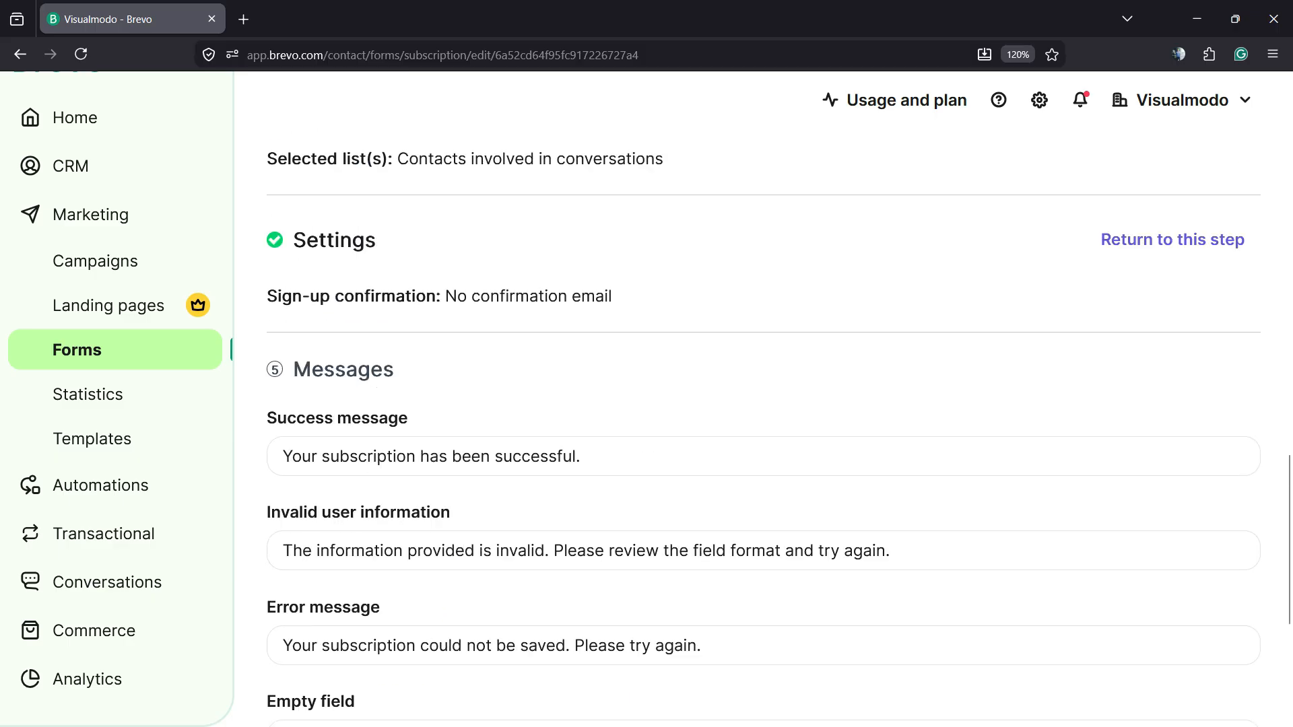
triple_click(397, 473)
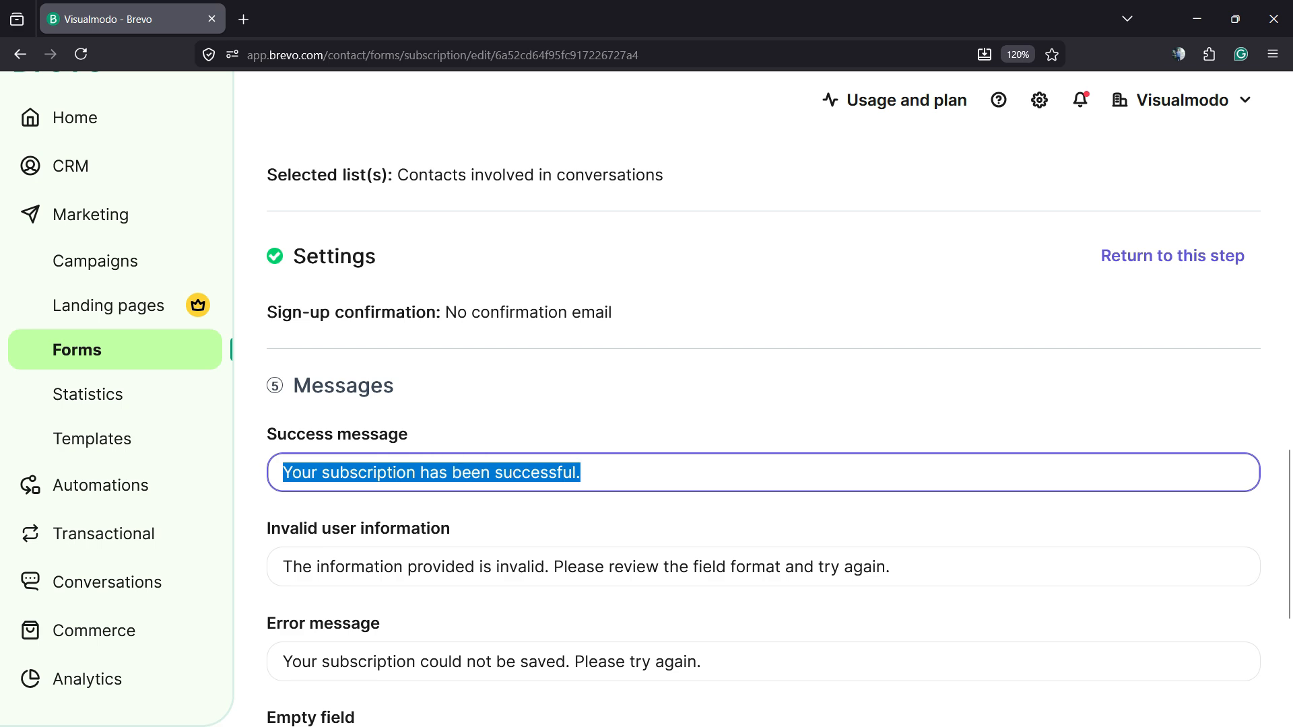
scroll(404, 473, "down", 3)
left_click(423, 333)
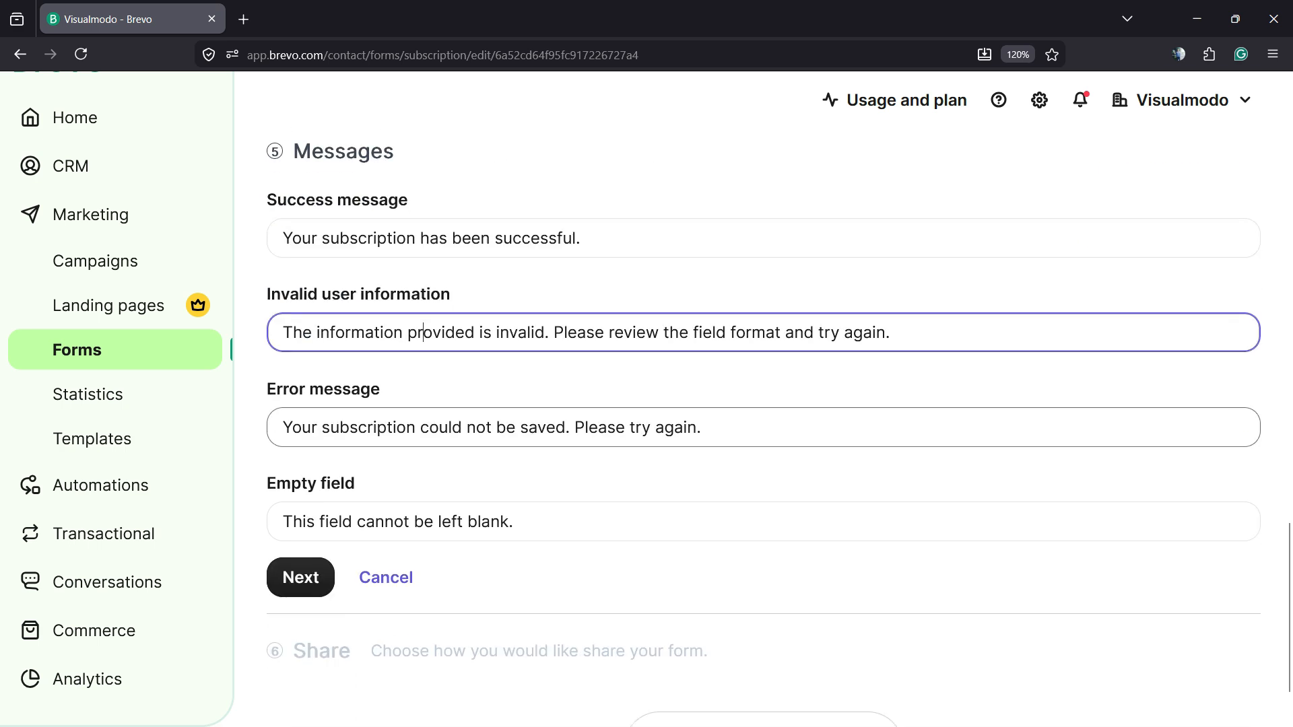
triple_click(423, 428)
left_click(424, 522)
triple_click(424, 522)
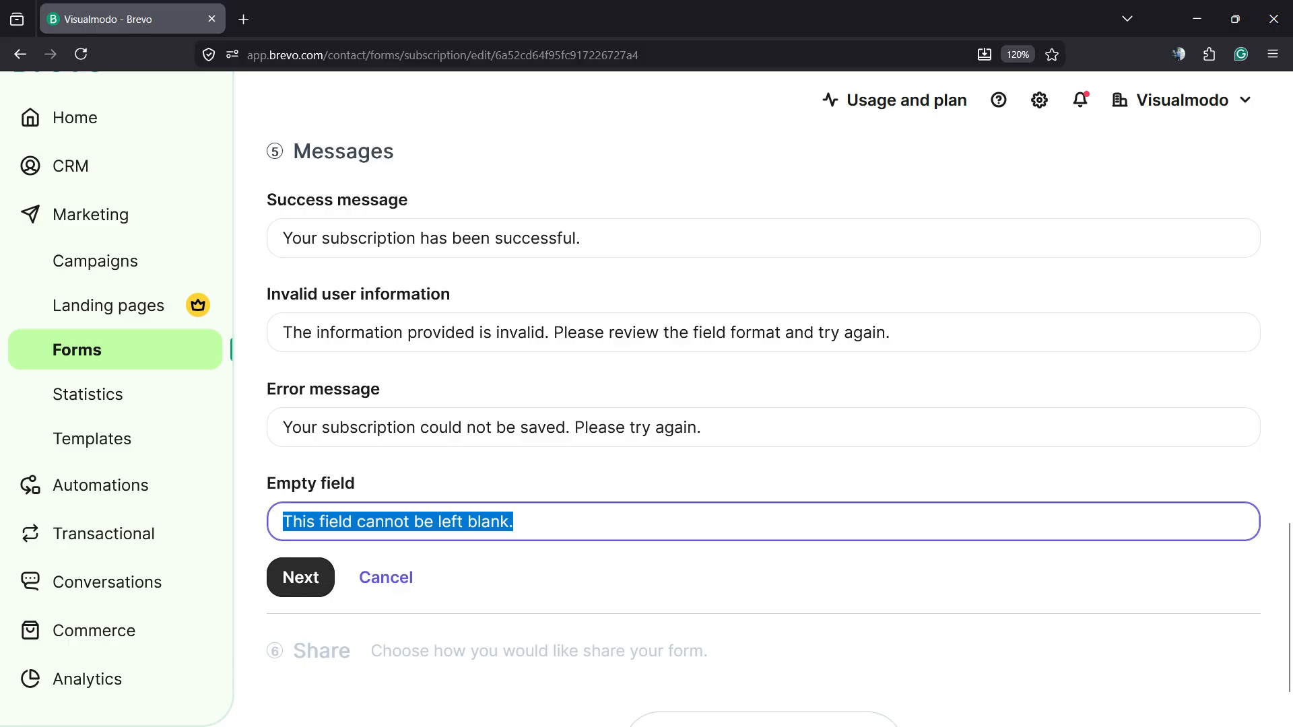
left_click(300, 578)
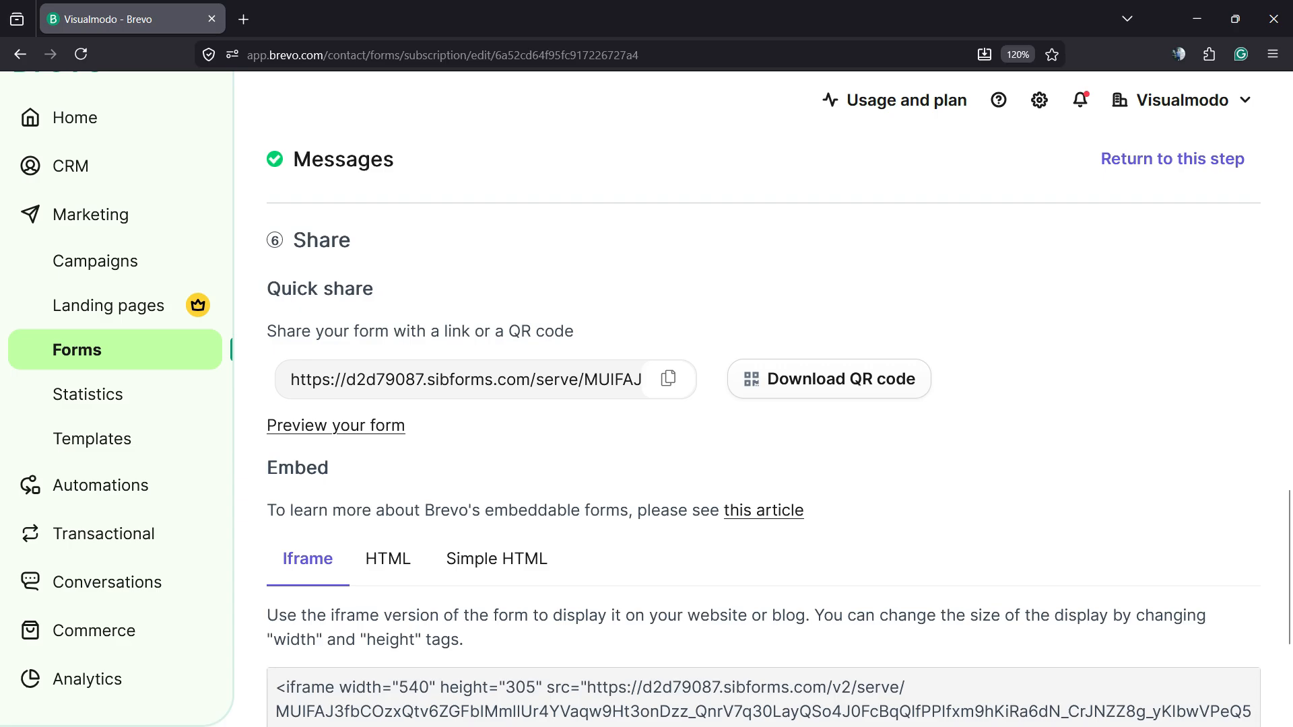
- Copy the form's quick share link and open it in a new browser tab to preview the form
left_click(669, 378)
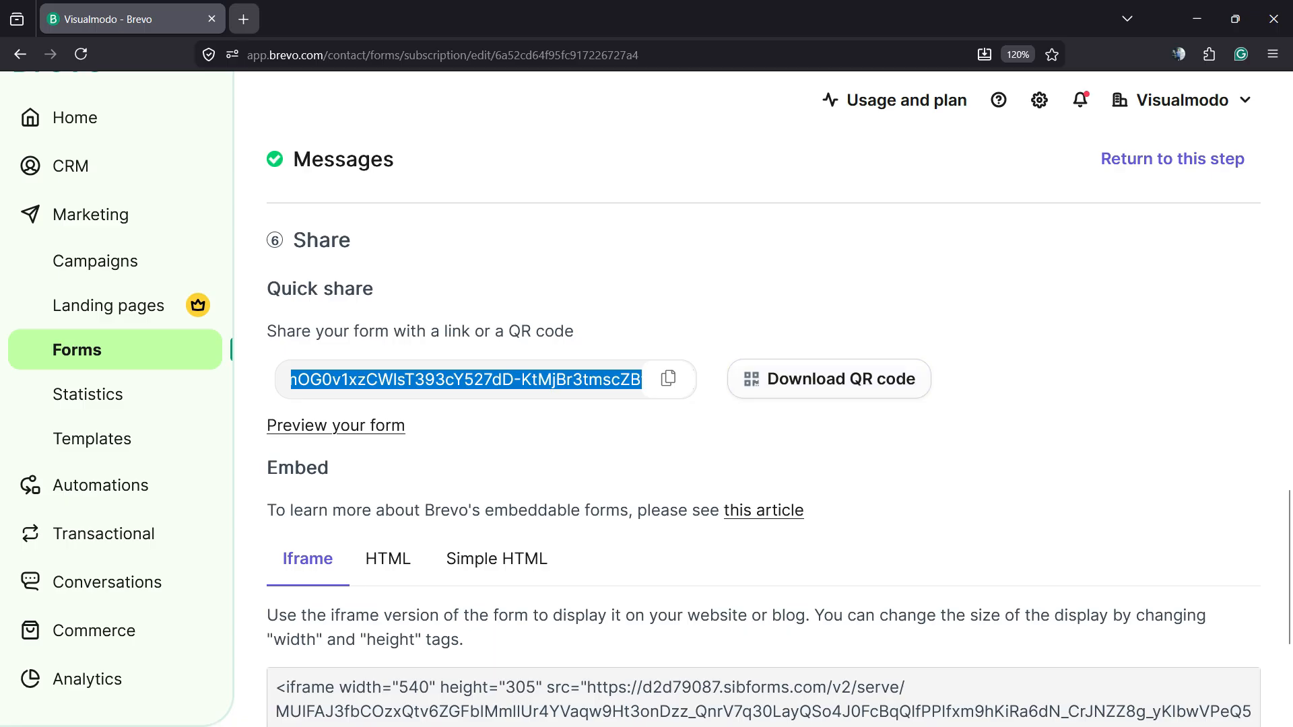
key("alt+Tab")
left_click(243, 19)
type("https://d2d79087.sibforms.com/serve/MUIFAJ3fbCOzxQtv6ZGFbIMmlIUr4YVaqw9Ht3onDzz_QnrV7q30LayQSo4J0FcBqQIfPPIfxm9hKiRa6dN_CrJNZZ8g_yKlbwVPeQ5hq2yJJRW6R86ef82nanESJZ5ep-o_lQCN67CeHtPIVPg-IN1ioY2047YKZcH0f6mOG0v1xzCWlsT393cY527dD-KtMjBr3tmscZBwLJxw")
key("Return")
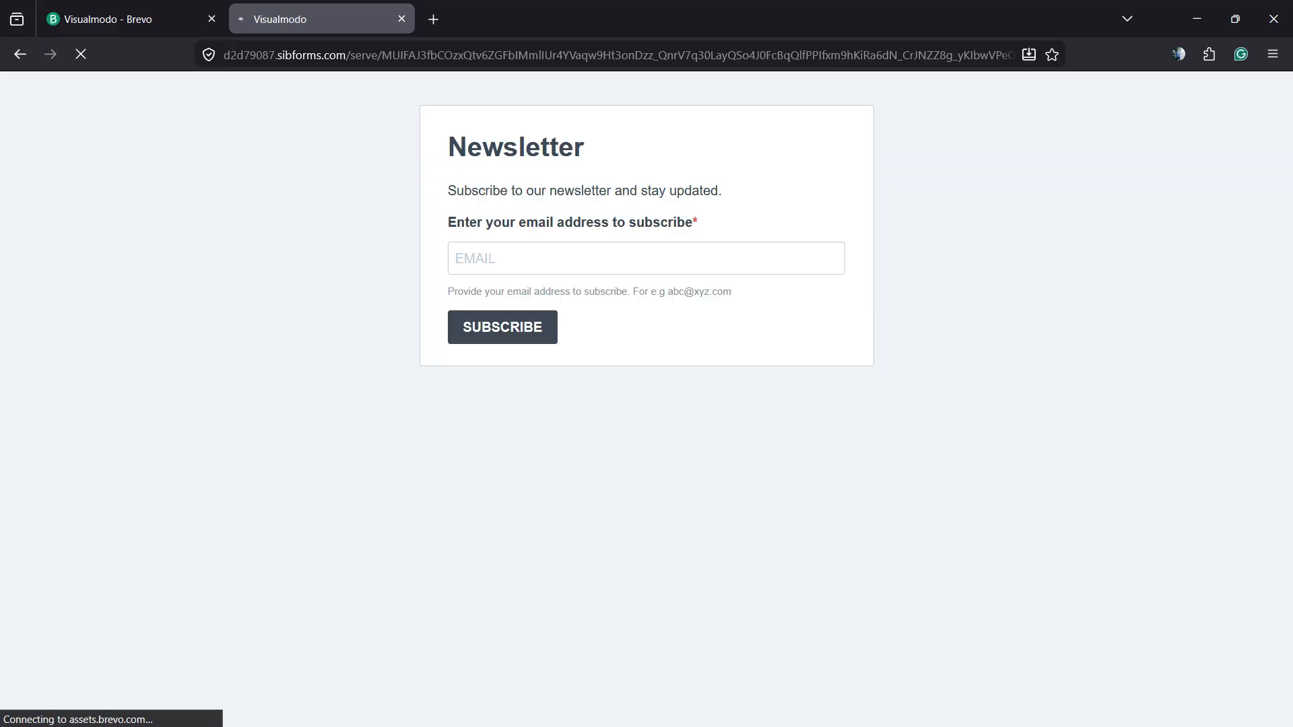
key("ctrl+plus")
key("ctrl+plus")
key("ctrl+plus")
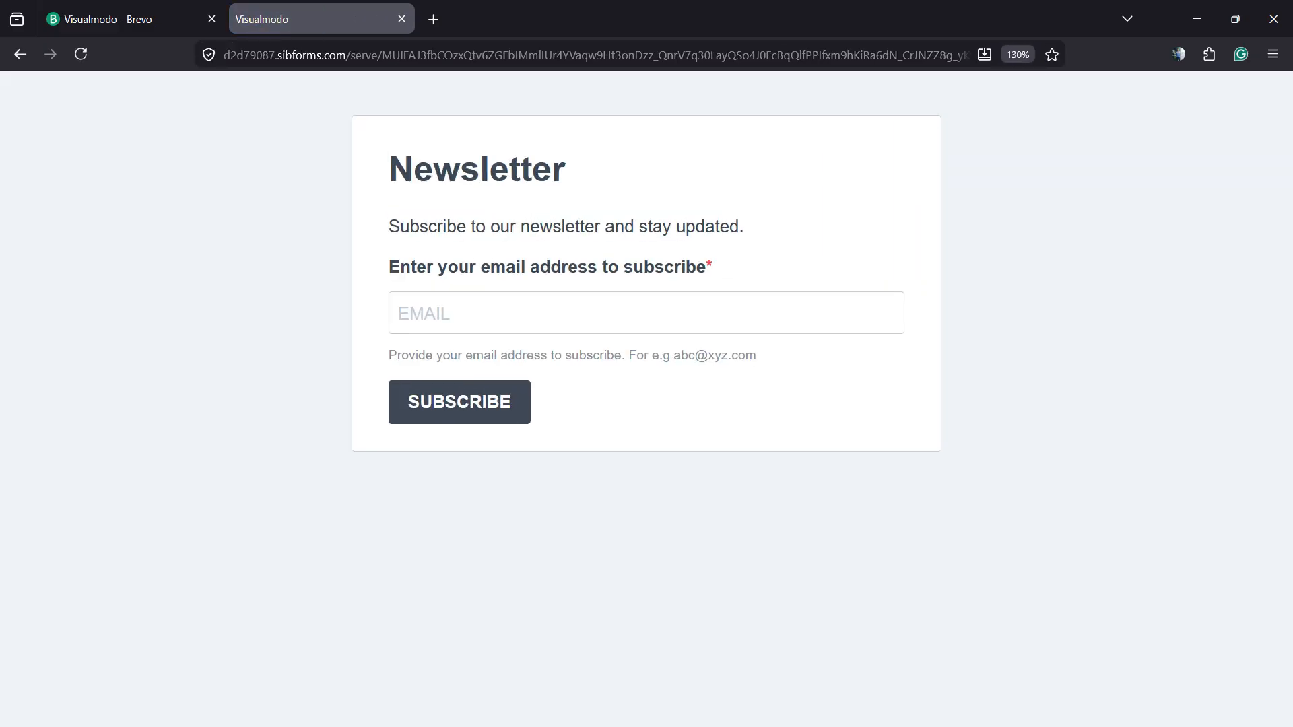
- Return to the form editor and examine the Iframe, HTML and Simple HTML embed codes
left_click(128, 19)
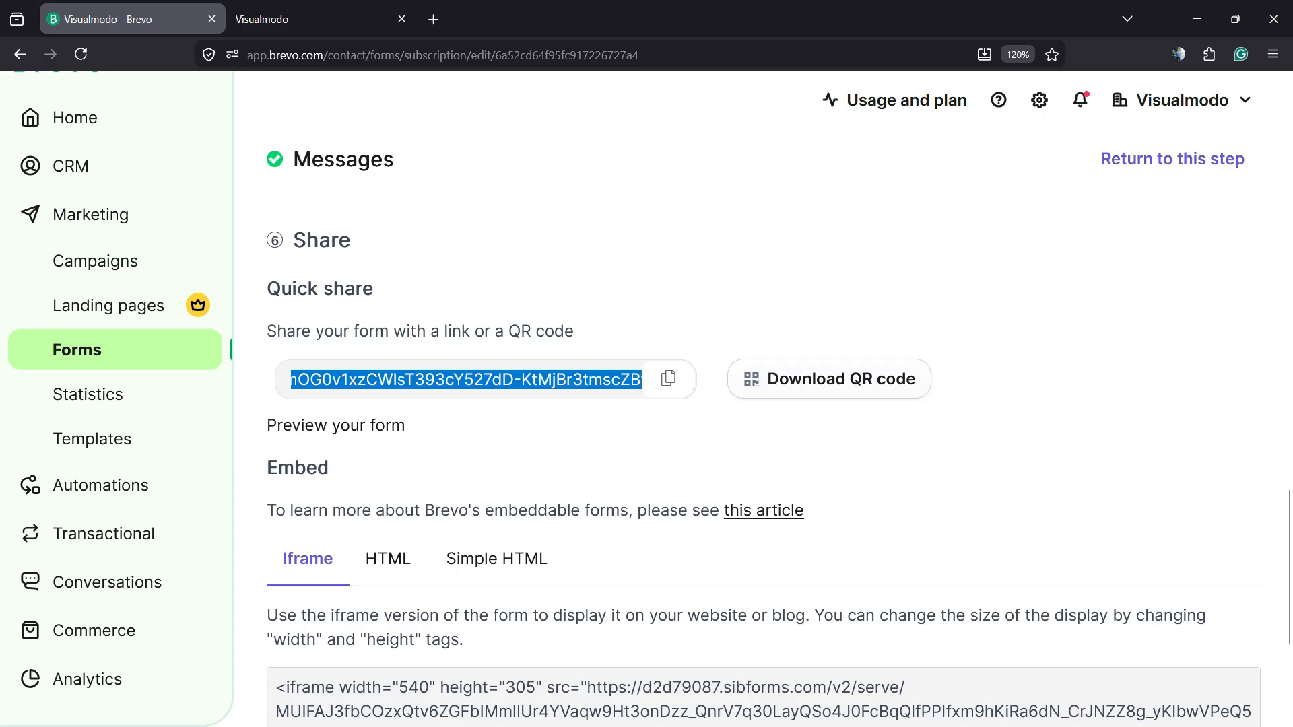
scroll(764, 404, "down", 3)
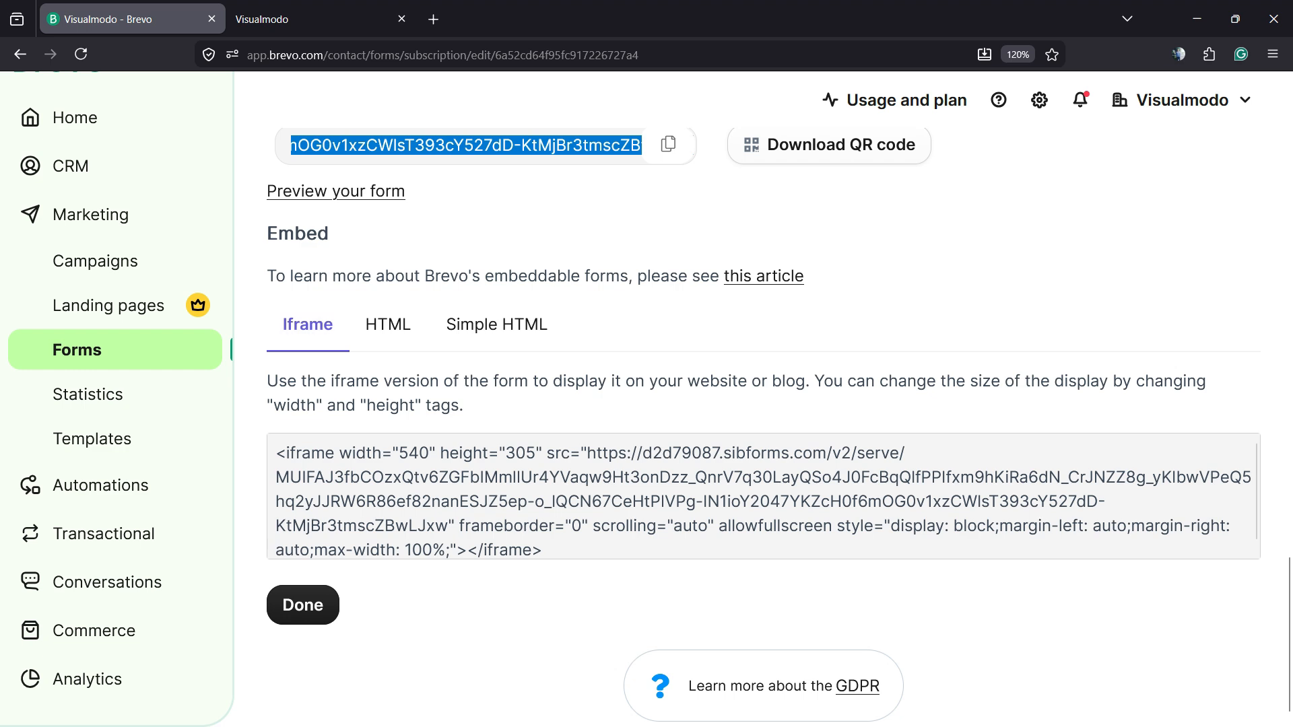
triple_click(418, 501)
left_click(388, 324)
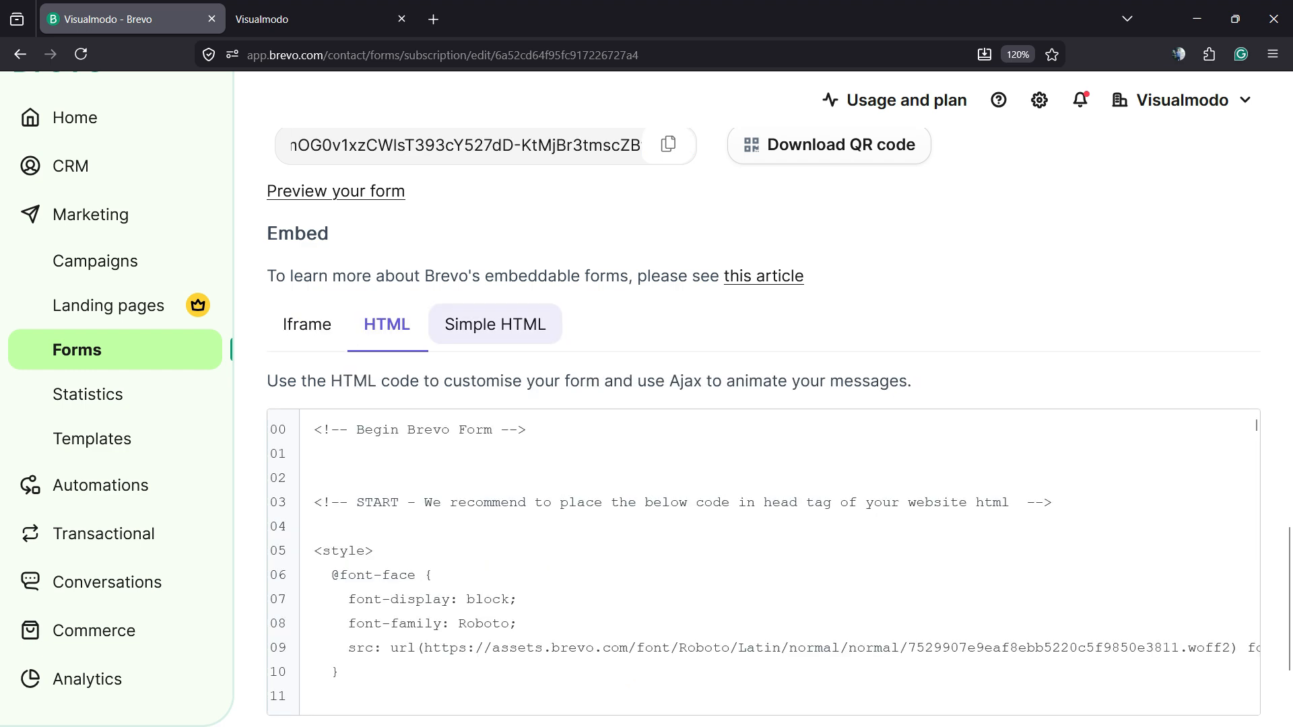
left_click(495, 324)
scroll(763, 427, "down", 4)
scroll(764, 427, "up", 6)
left_click(388, 513)
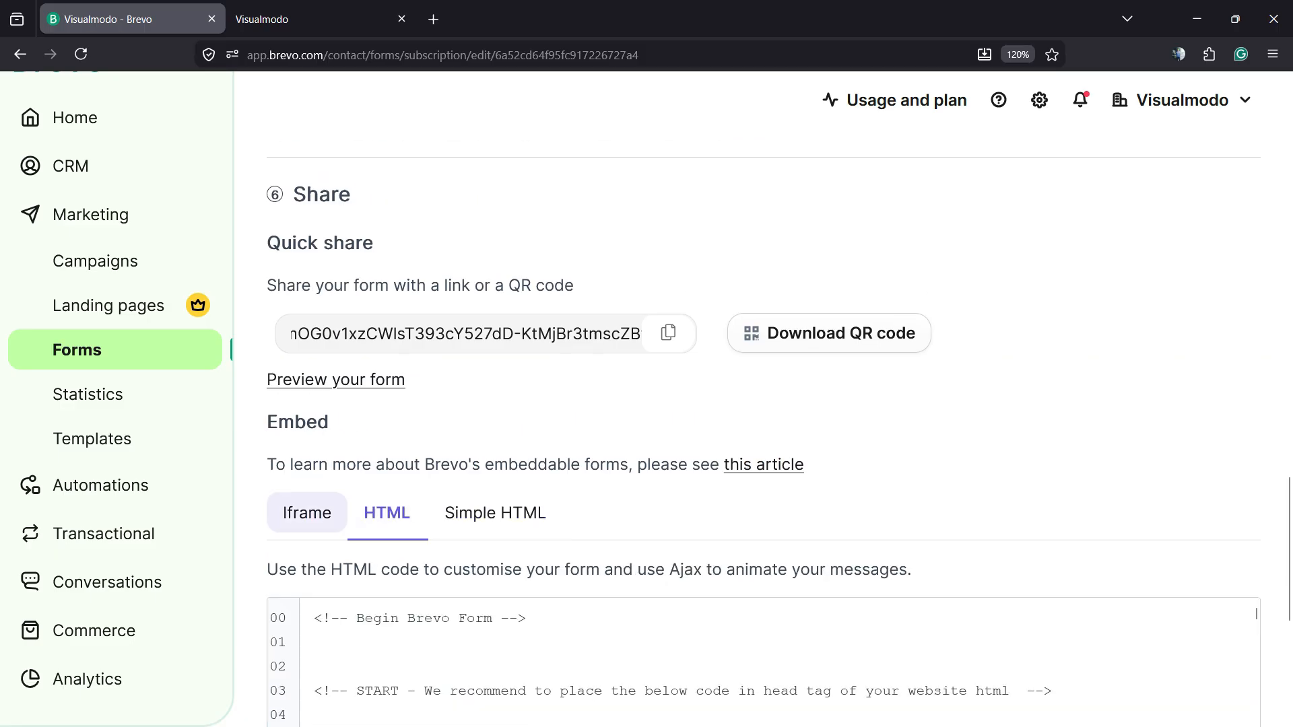
scroll(387, 513, "down", 3)
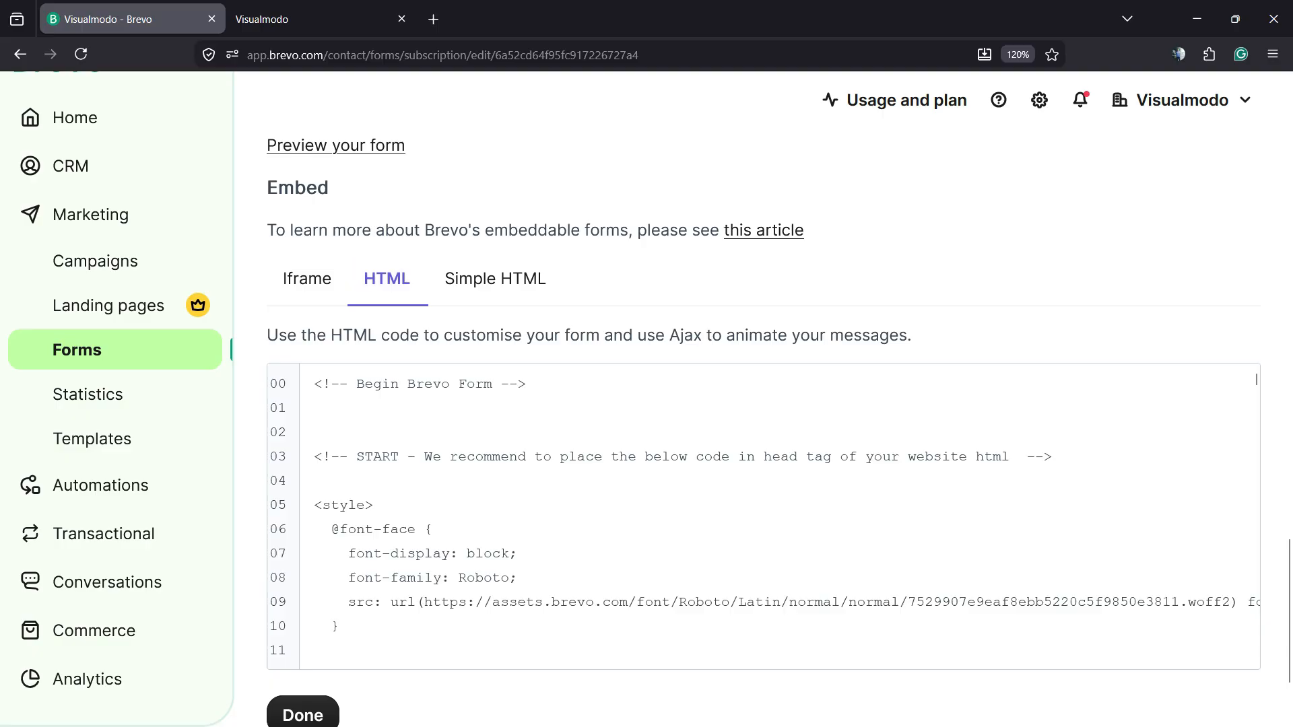
scroll(764, 515, "down", 20)
scroll(764, 517, "down", 10)
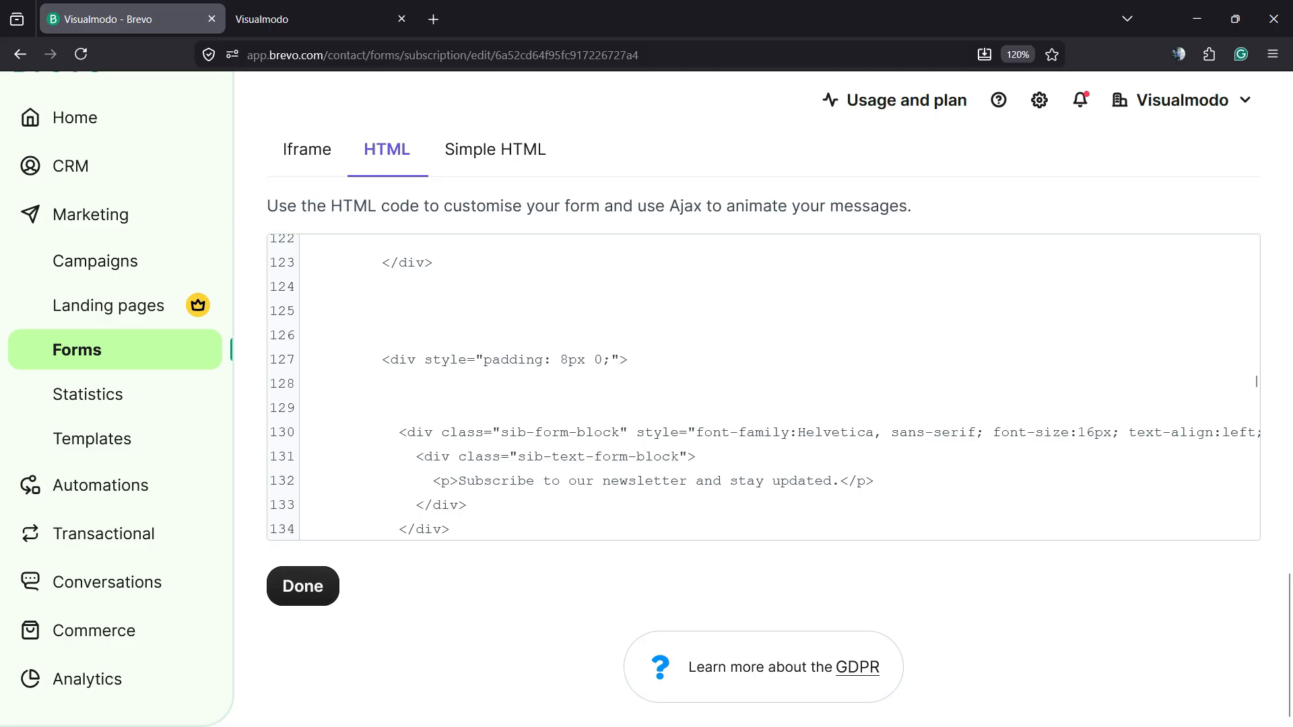
scroll(1257, 381, "up", 2)
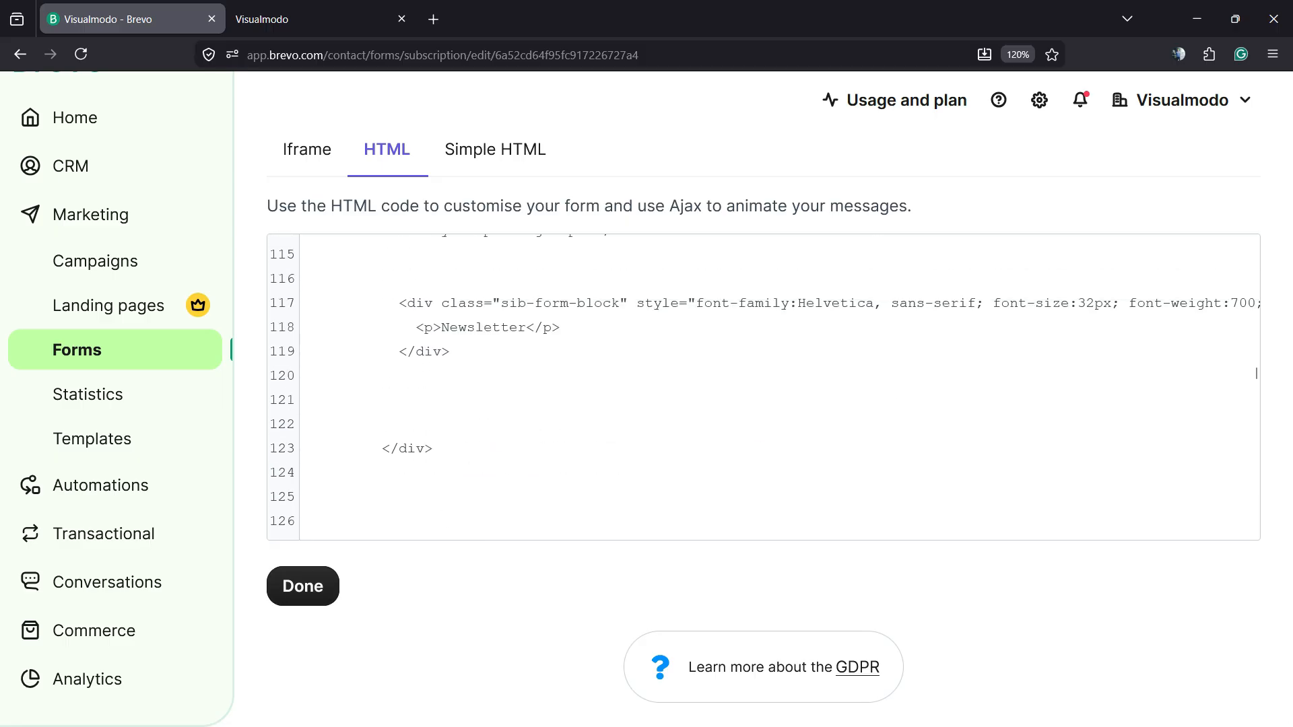
scroll(1257, 373, "up", 15)
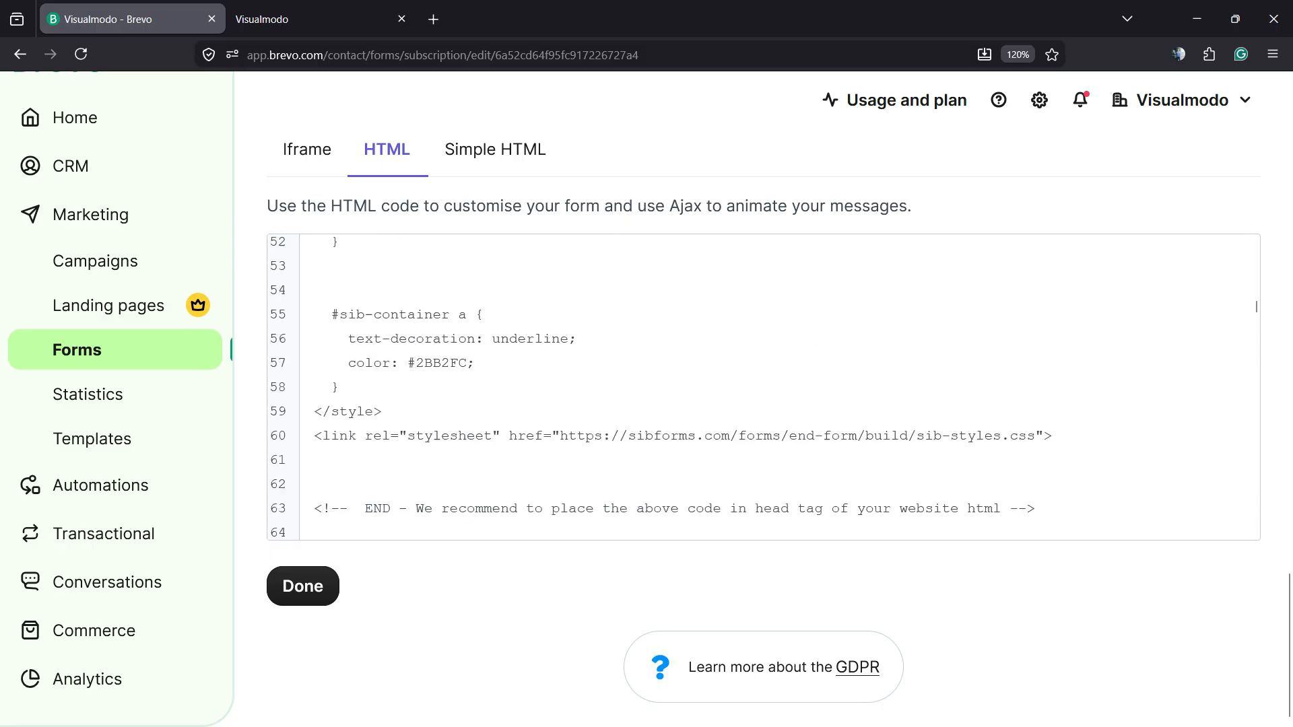
scroll(1257, 281, "up", 9)
scroll(1257, 280, "down", 5)
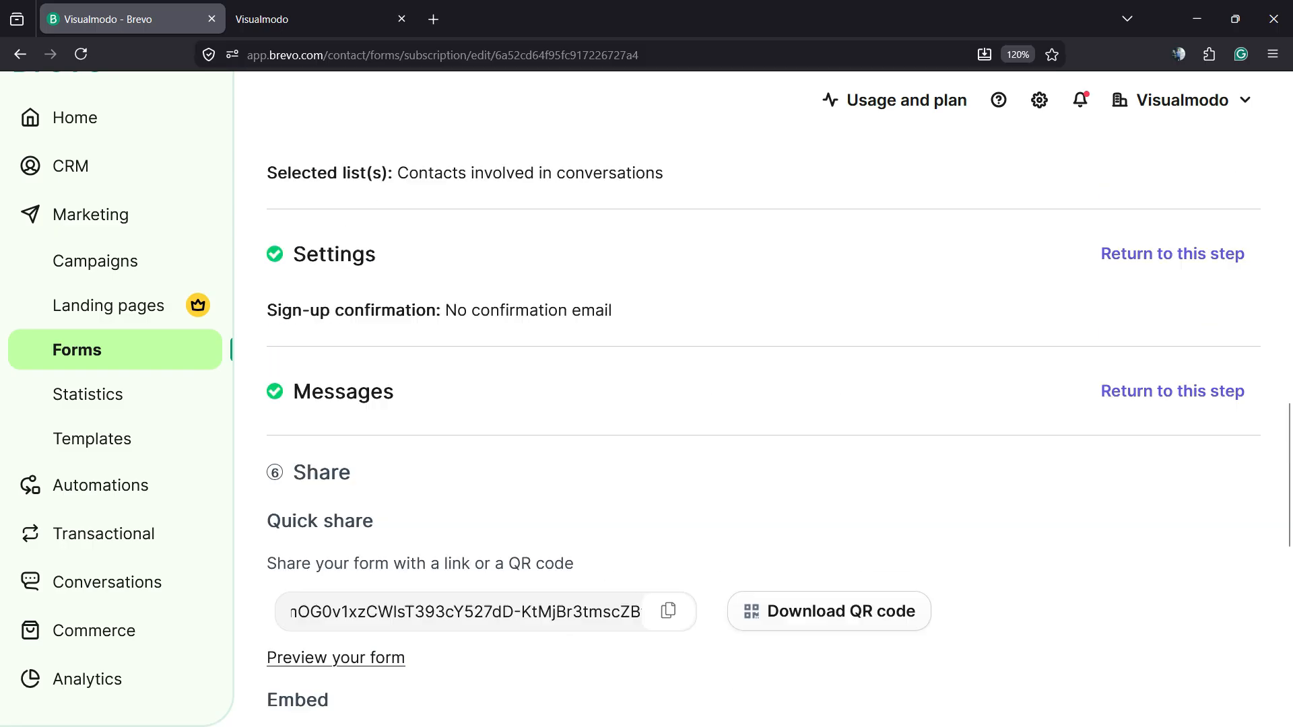
scroll(1257, 278, "down", 1)
- Finish the sign-up form and switch to the Profile update forms list
left_click(303, 586)
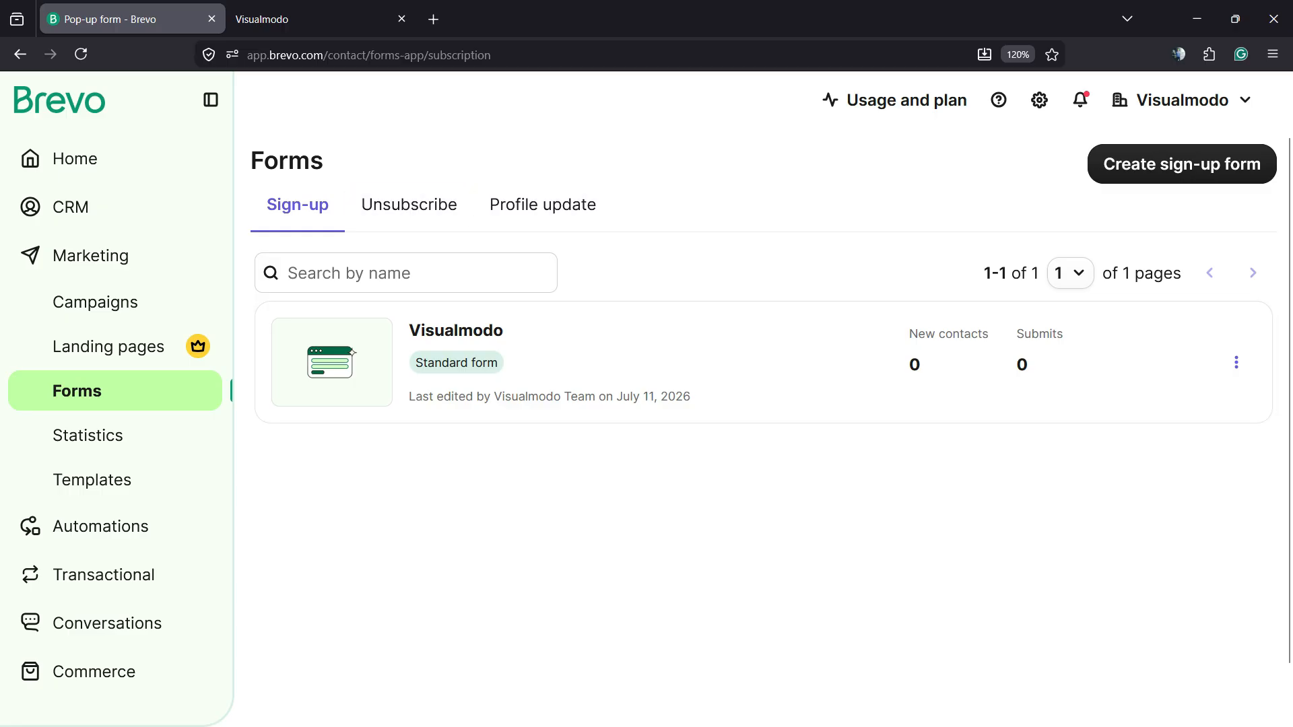
left_click(543, 204)
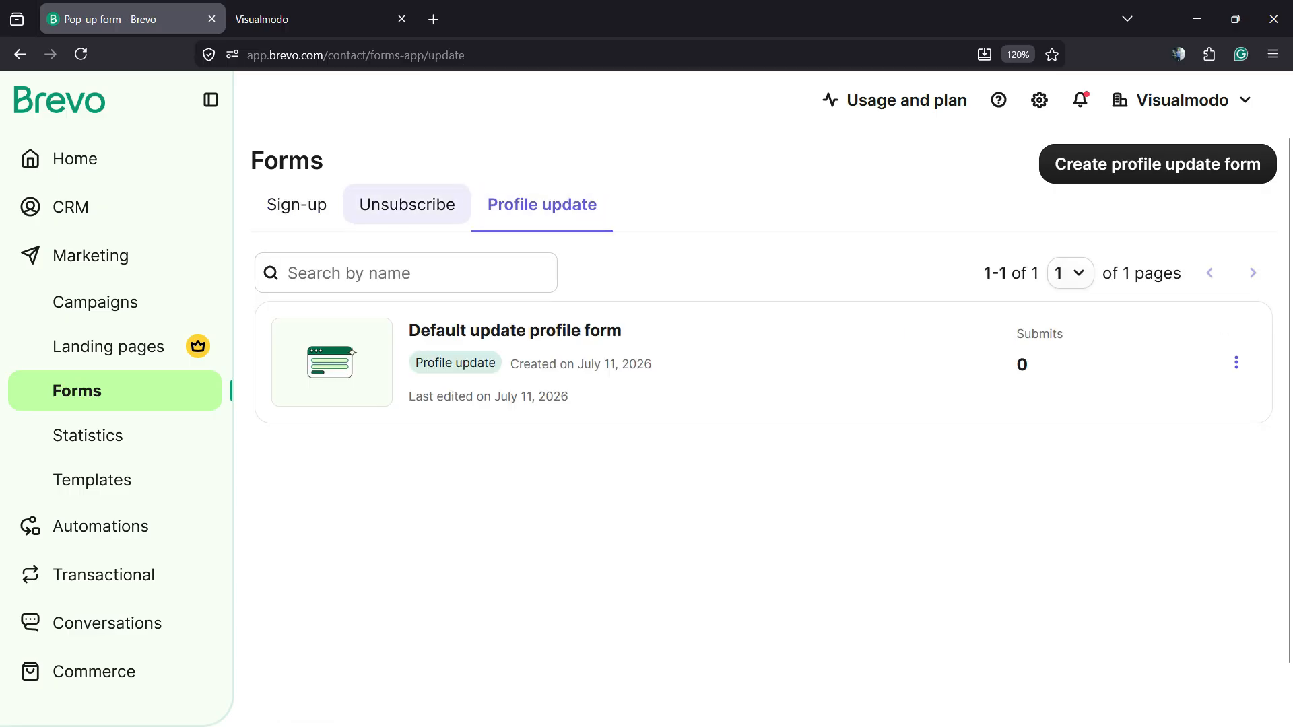